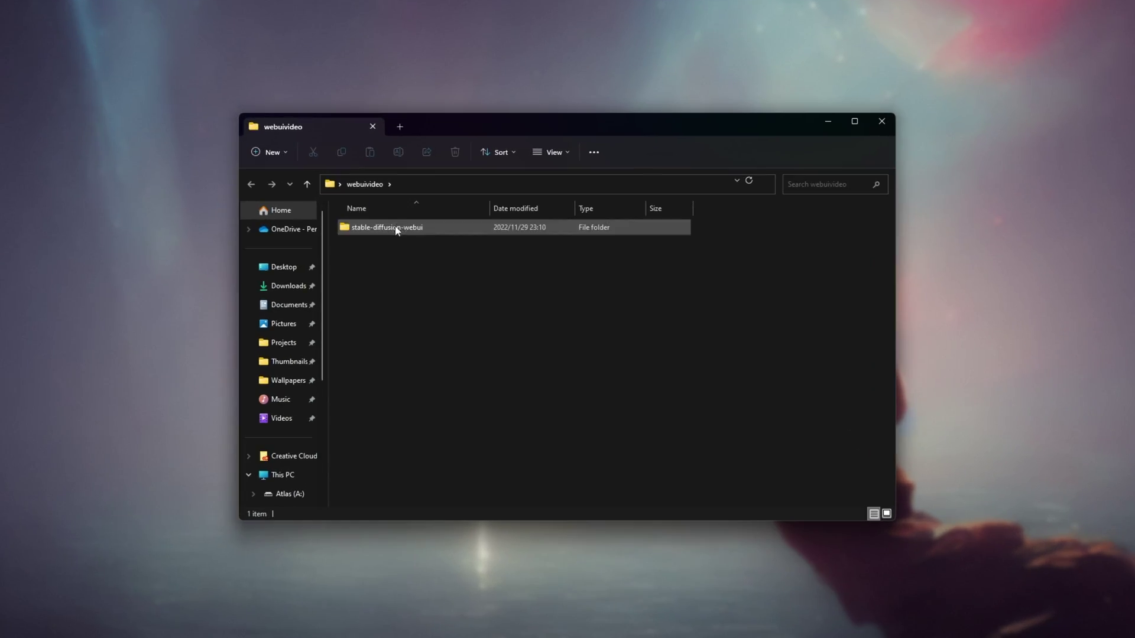
Step: Open the stable-diffusion-webui folder in File Explorer
{"action": "left_click", "coordinate": [427, 258]}
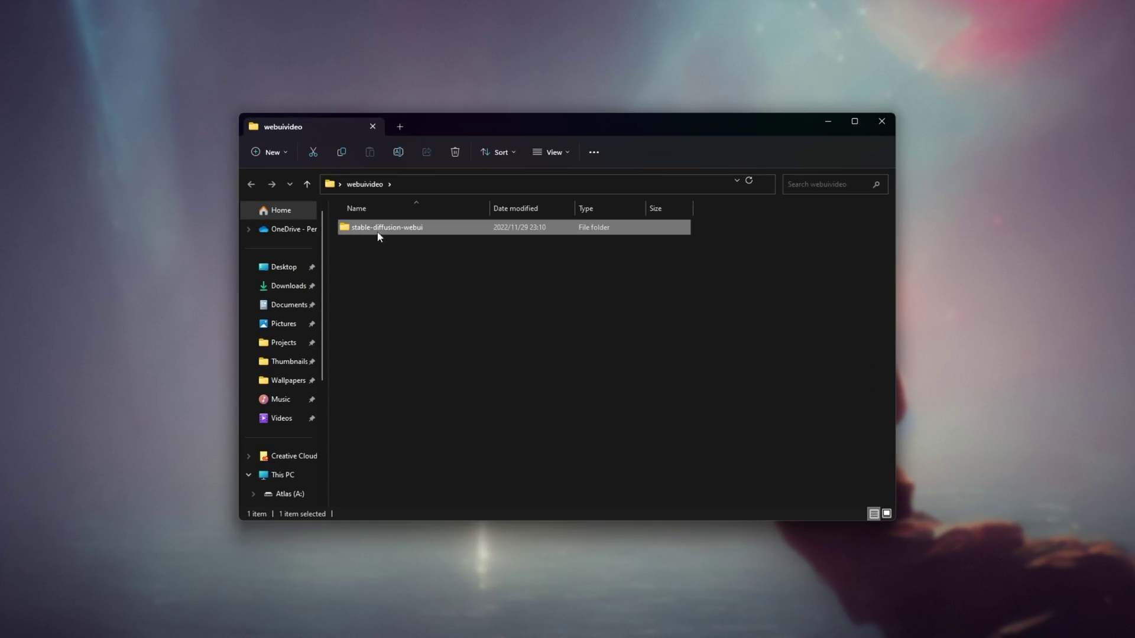
{"action": "double_click", "coordinate": [417, 234]}
{"action": "scroll", "coordinate": [467, 340], "scroll_direction": "down", "scroll_amount": 6}
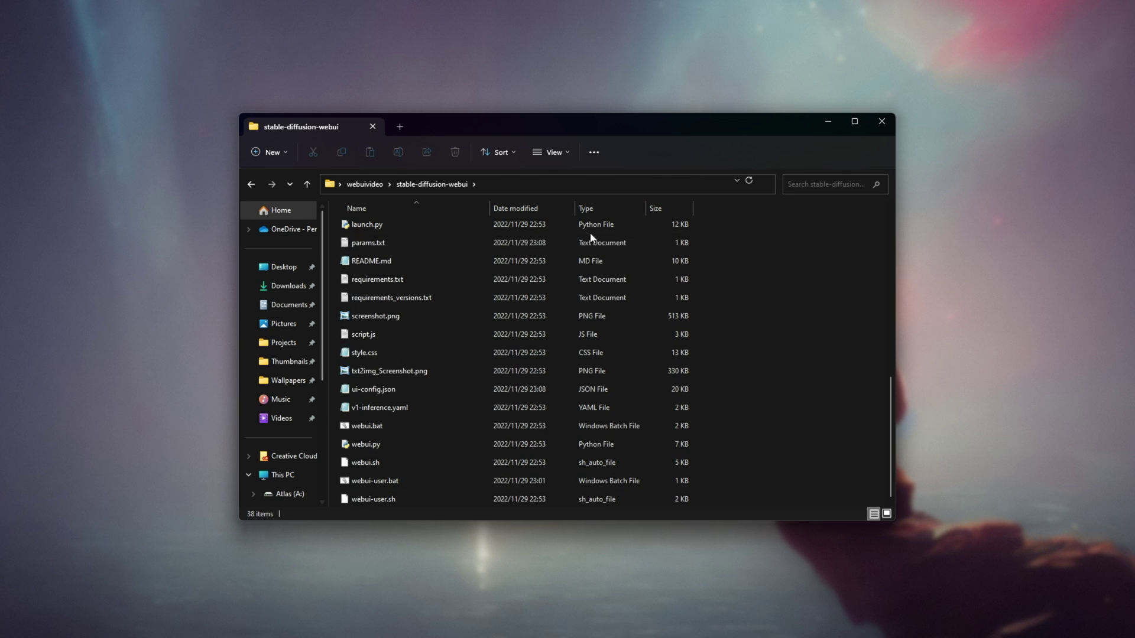
Step: Check in Notepad that webui-user.bat contains a git pull line, then select the folder path
{"action": "left_click", "coordinate": [408, 481]}
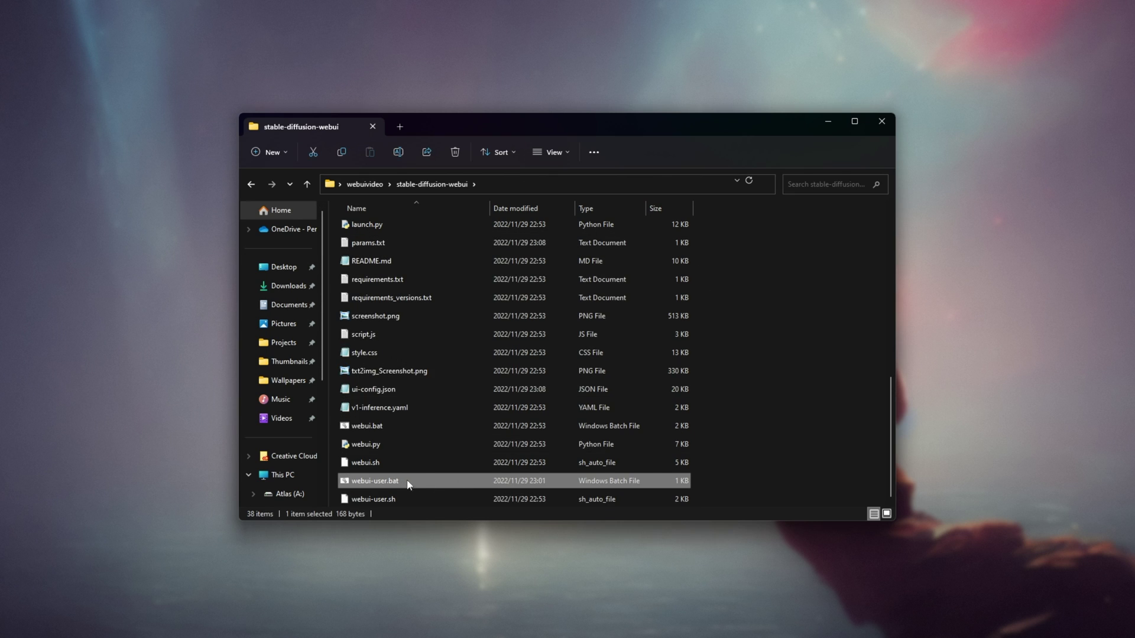
{"action": "right_click", "coordinate": [384, 482]}
{"action": "left_click", "coordinate": [449, 151]}
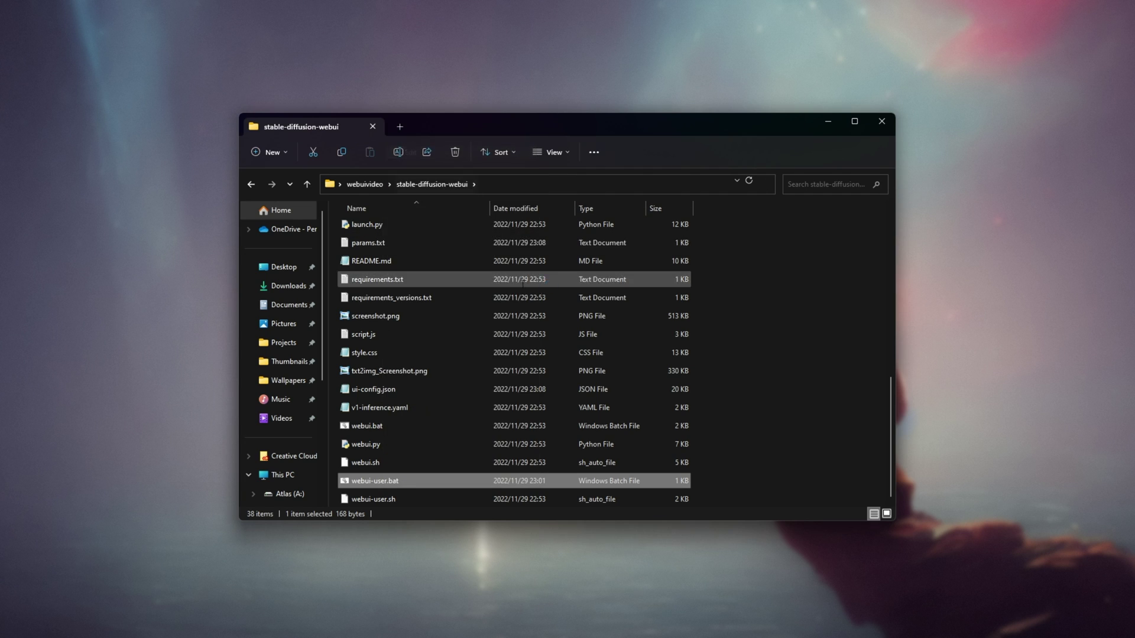
{"action": "left_click_drag", "start_coordinate": [428, 320], "coordinate": [376, 319]}
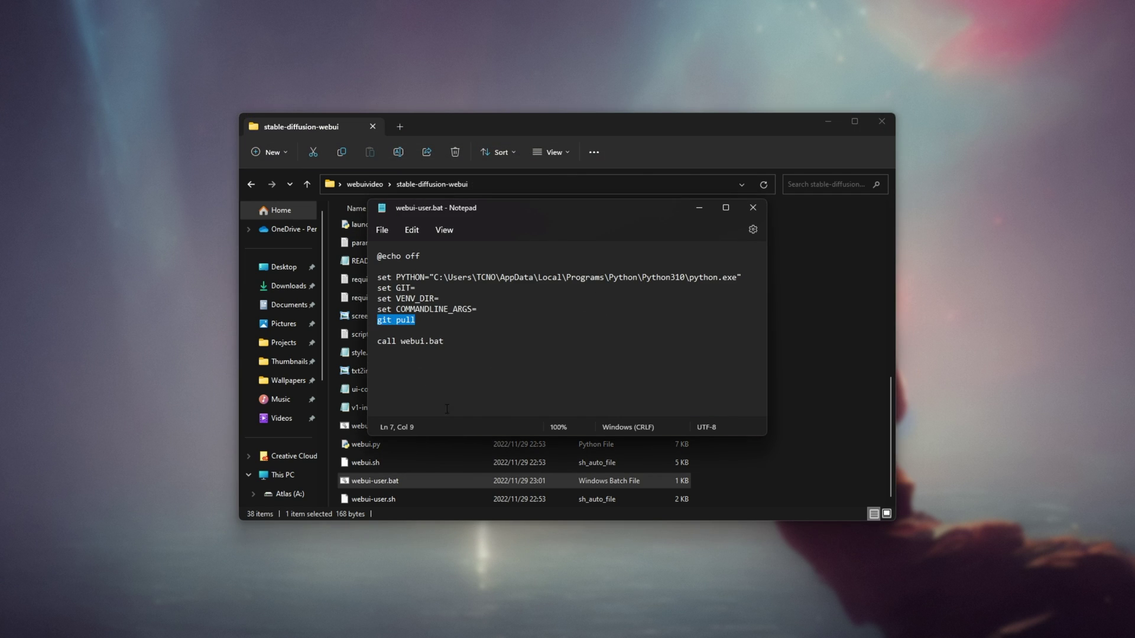
{"action": "left_click", "coordinate": [752, 207]}
{"action": "left_click", "coordinate": [676, 183]}
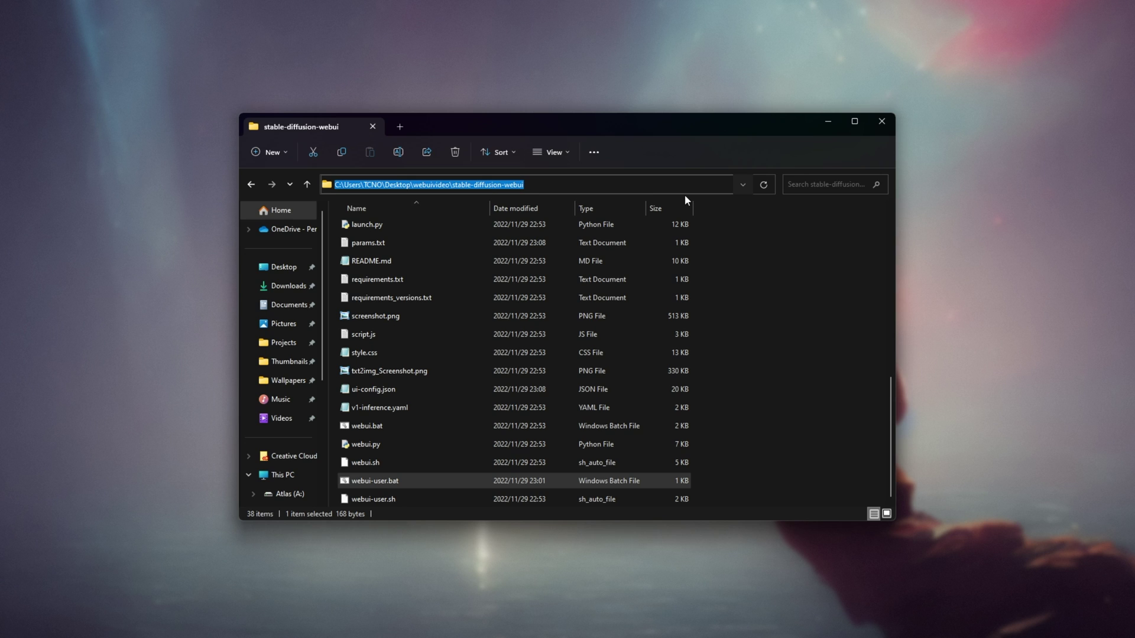
Step: Run git pull from a cmd prompt in stable-diffusion-webui, confirming it's already up to date
{"action": "type", "text": "cmd"}
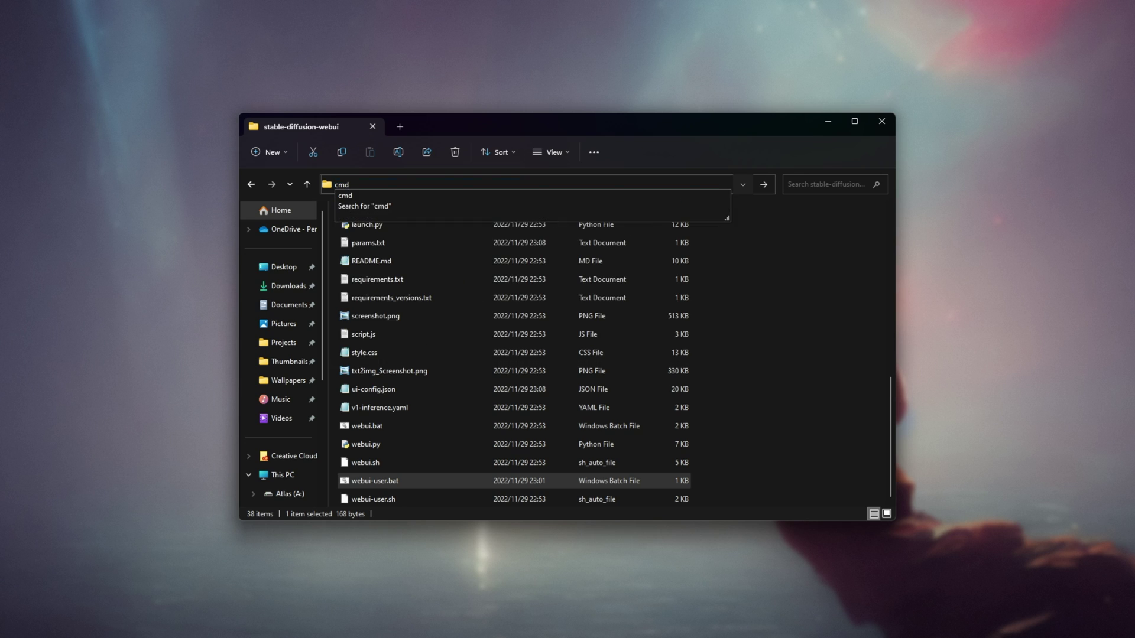
{"action": "key", "text": "Return"}
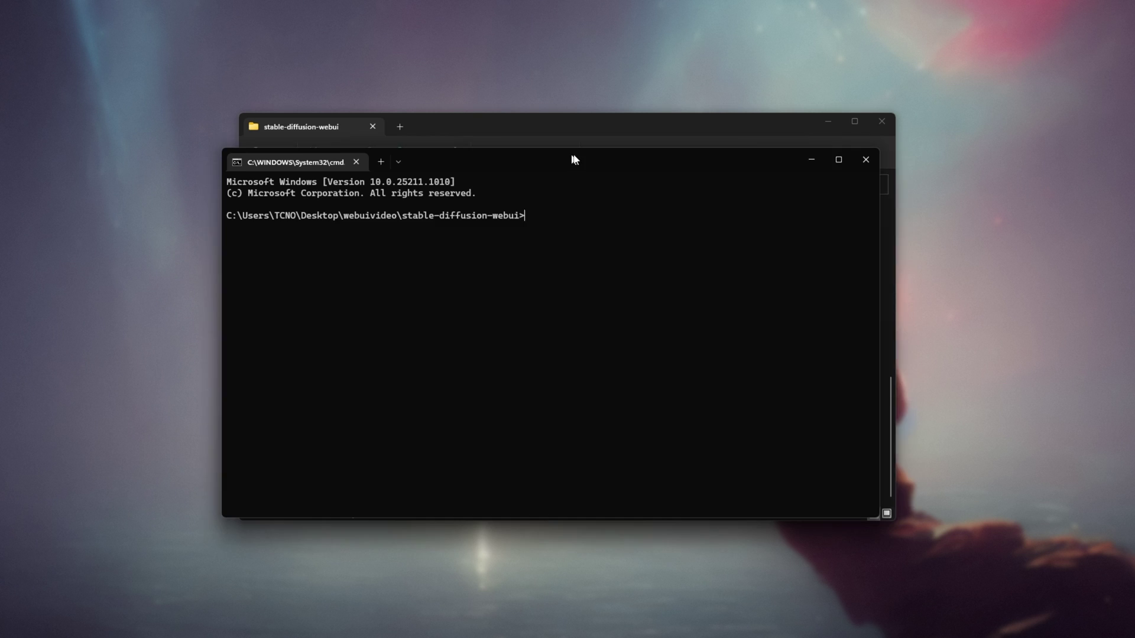
{"action": "type", "text": "git pull"}
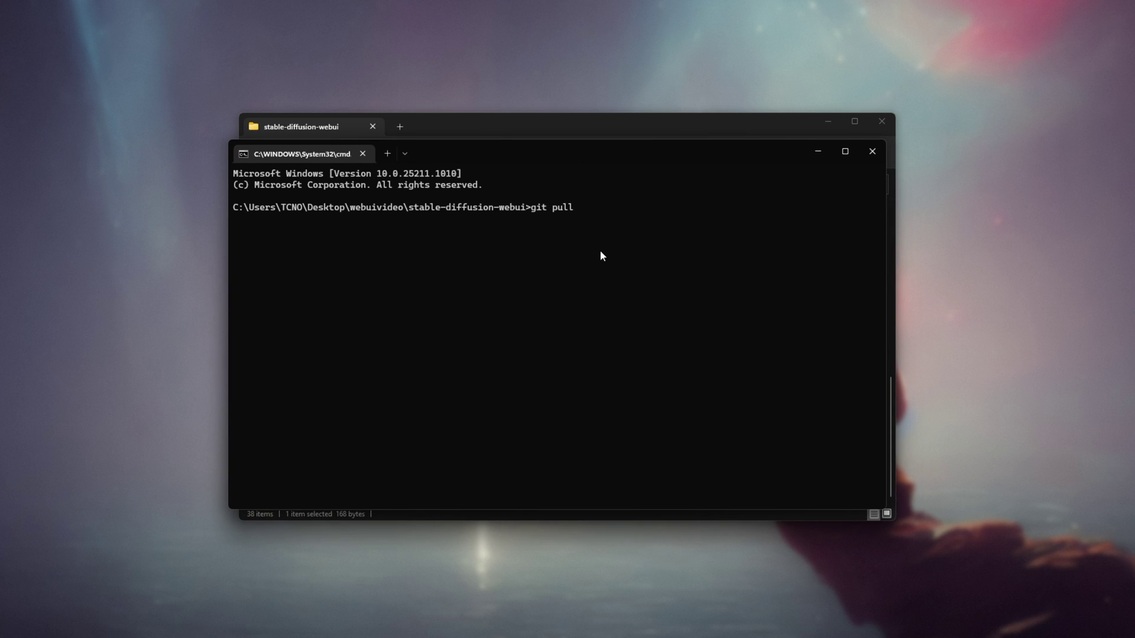
{"action": "left_click_drag", "start_coordinate": [338, 217], "coordinate": [235, 220]}
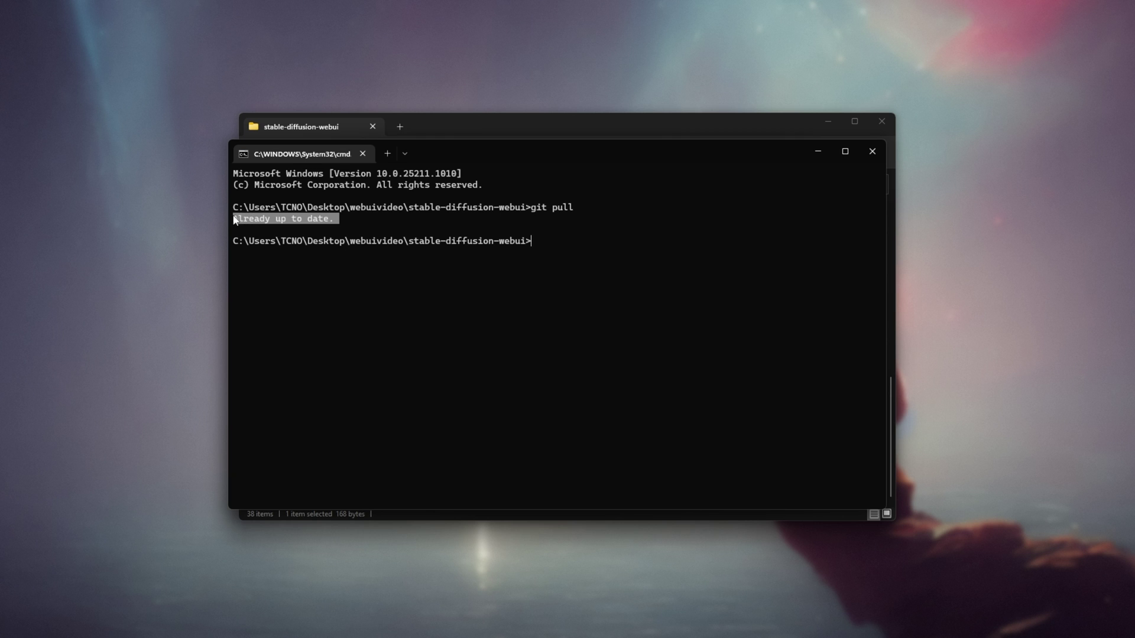
{"action": "left_click", "coordinate": [874, 158]}
Step: Open the repo wiki's Features page and read the Stable Diffusion 2.0 section
{"action": "scroll", "coordinate": [700, 479], "scroll_direction": "up", "scroll_amount": 8}
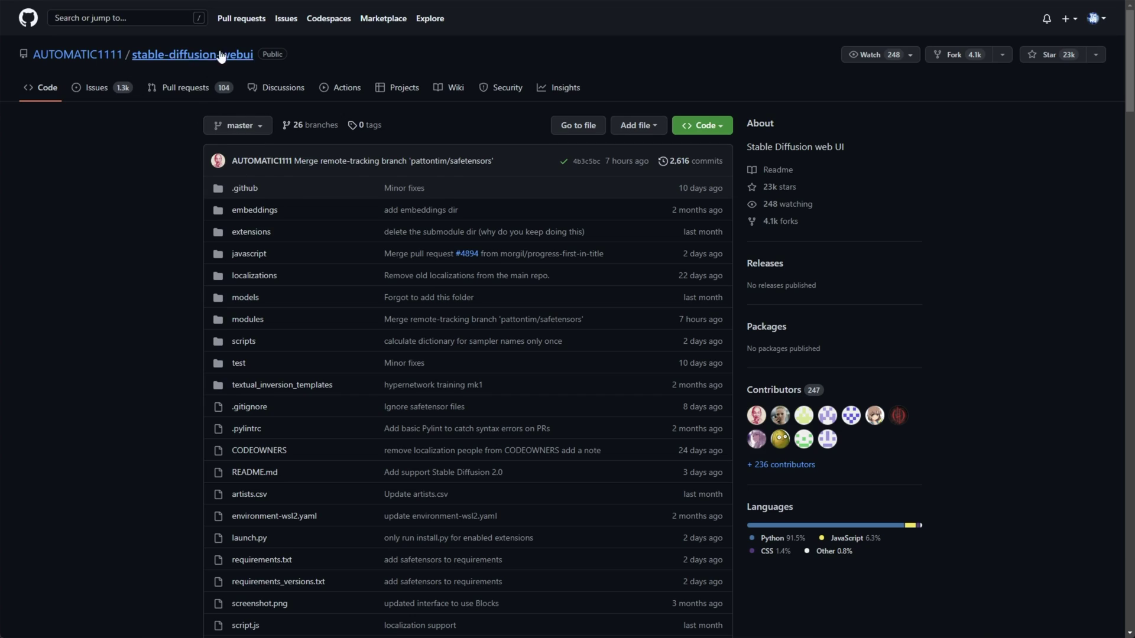
{"action": "left_click", "coordinate": [456, 87]}
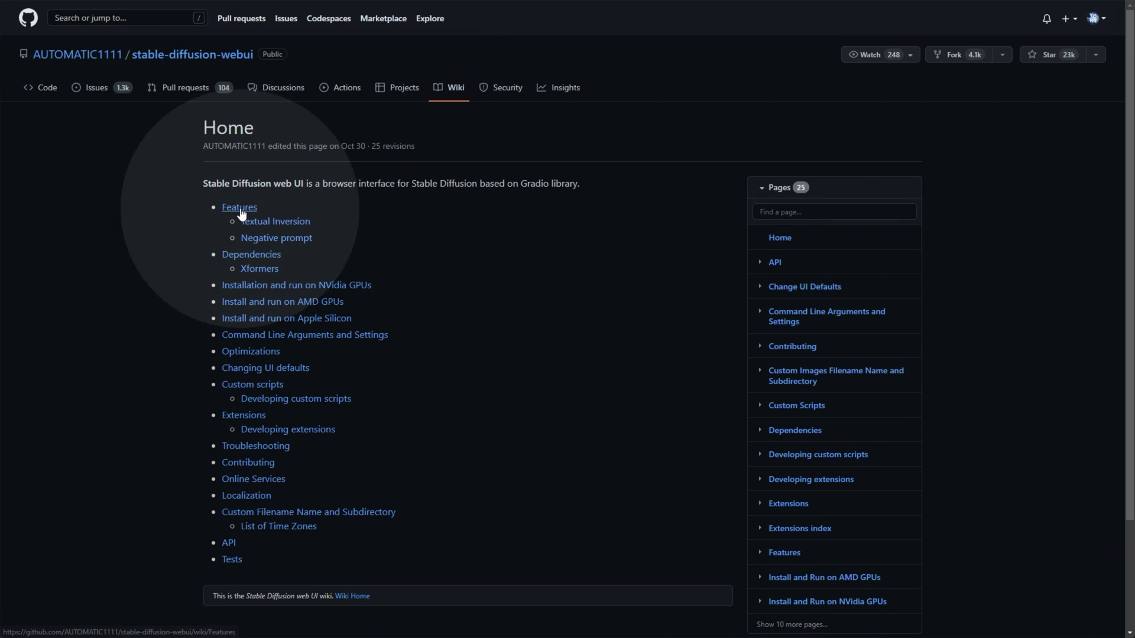
{"action": "left_click", "coordinate": [239, 207]}
{"action": "left_click_drag", "start_coordinate": [175, 239], "coordinate": [391, 243]}
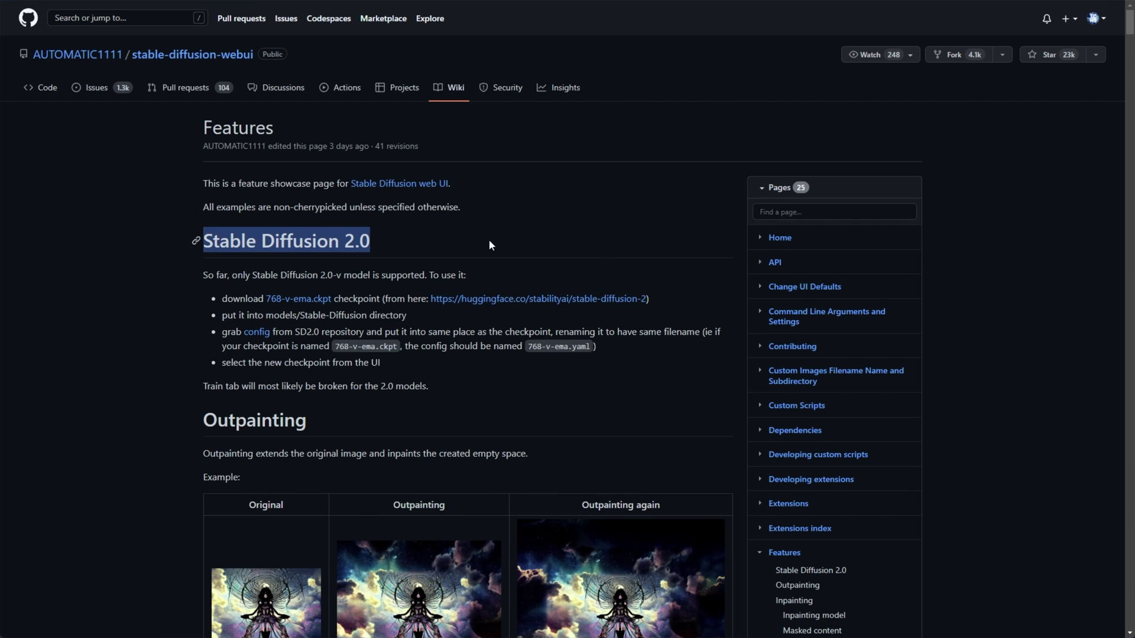
{"action": "left_click_drag", "start_coordinate": [203, 275], "coordinate": [482, 284]}
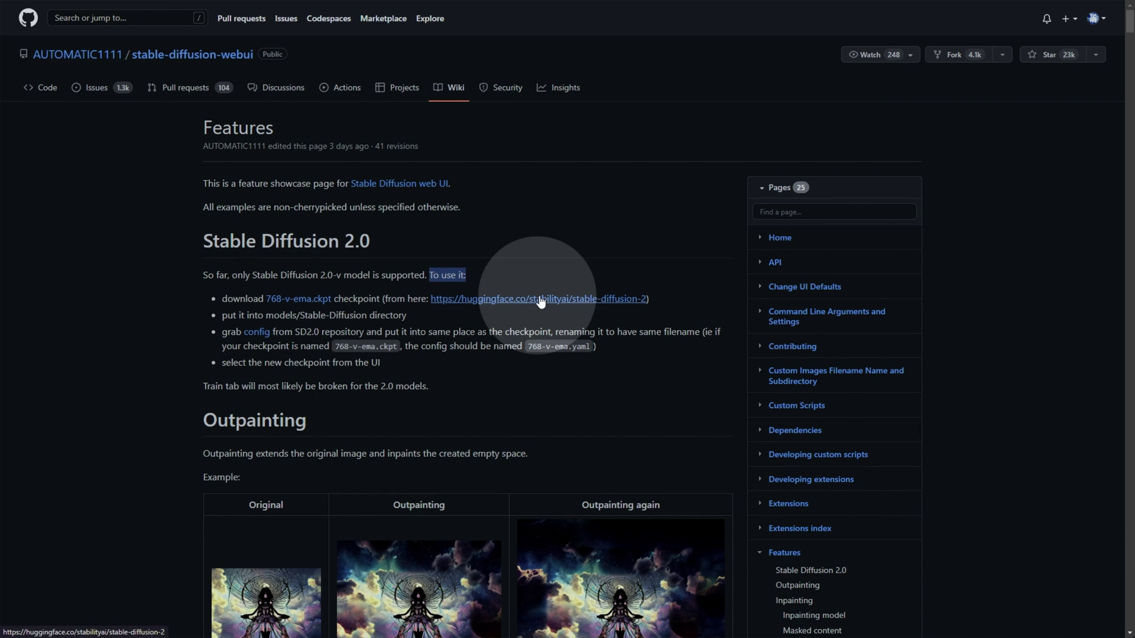
{"action": "left_click", "coordinate": [397, 244]}
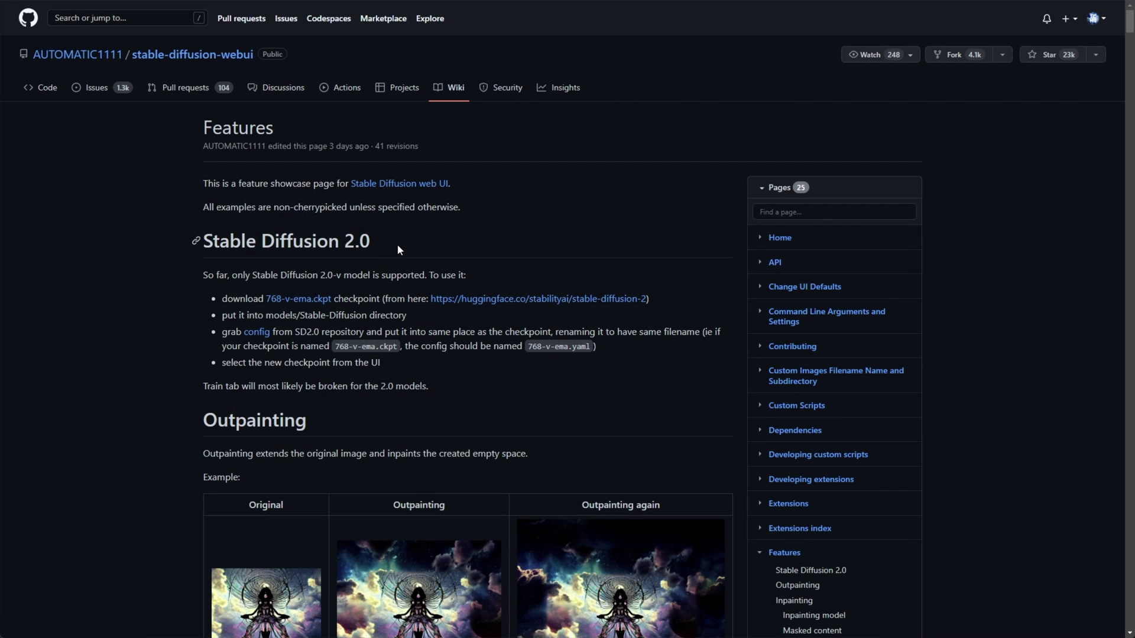
Step: Download the 768-v-ema.ckpt checkpoint (about 4.9 GB) from its Hugging Face file page
{"action": "left_click", "coordinate": [302, 300]}
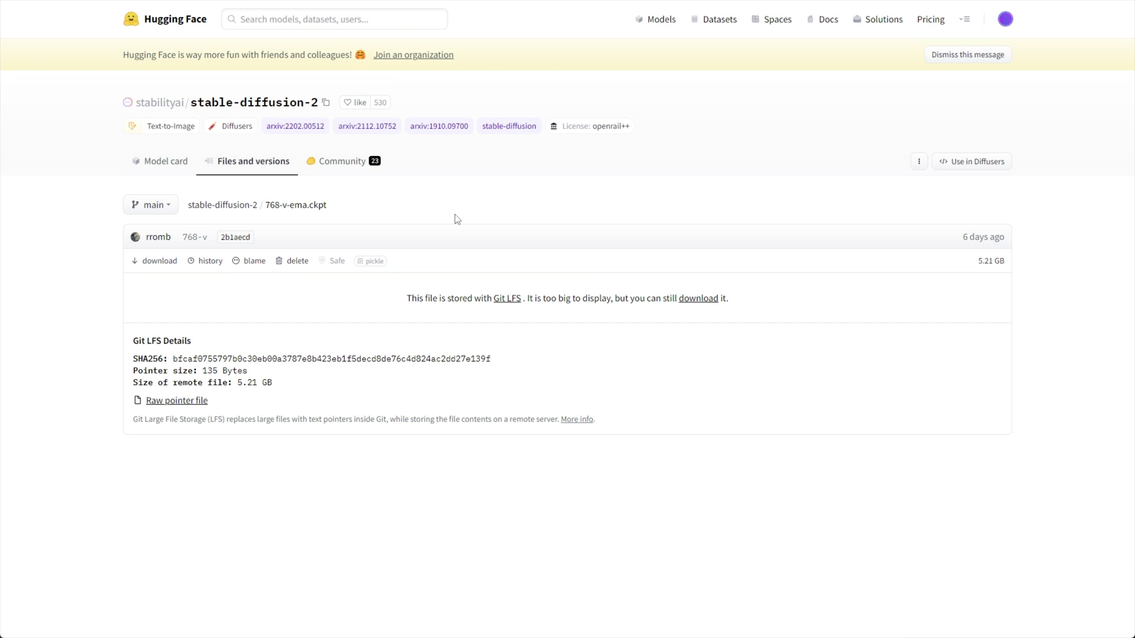
{"action": "left_click", "coordinate": [697, 302]}
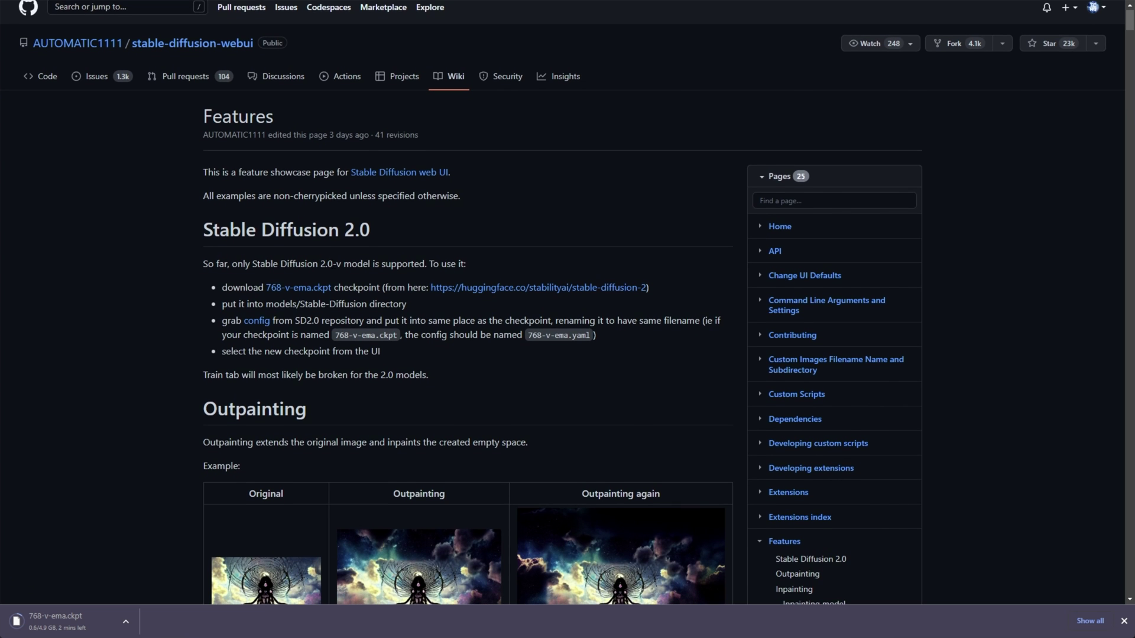
Step: Navigate to the stable-diffusion-webui models\Stable-diffusion folder
{"action": "left_click_drag", "start_coordinate": [266, 304], "coordinate": [367, 304]}
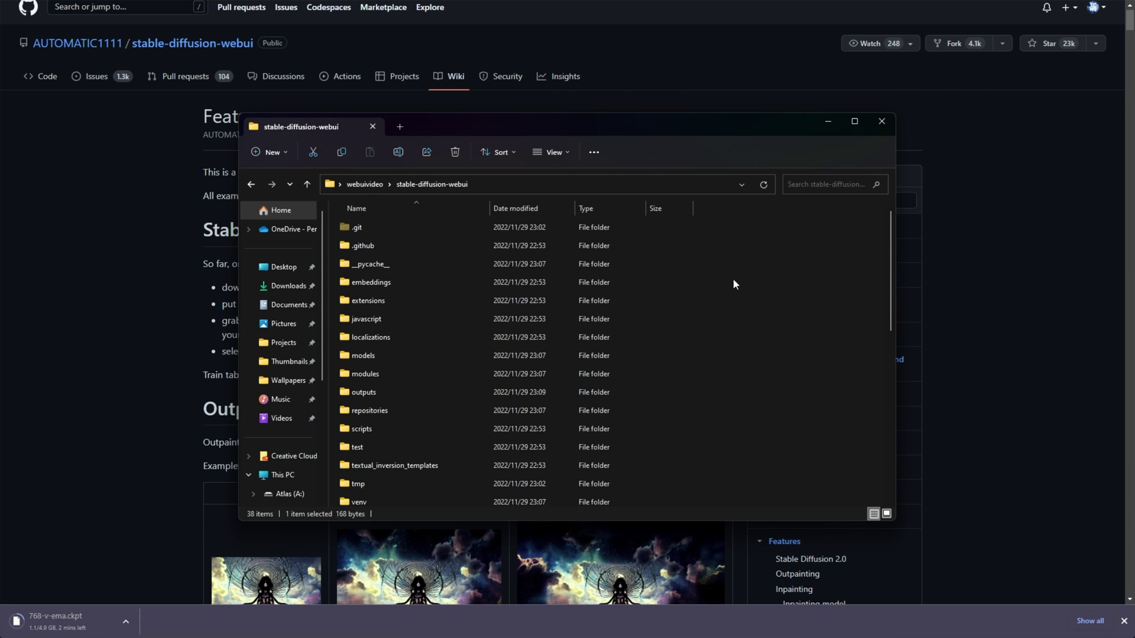
{"action": "left_click_drag", "start_coordinate": [889, 272], "coordinate": [920, 225]}
{"action": "double_click", "coordinate": [416, 362]}
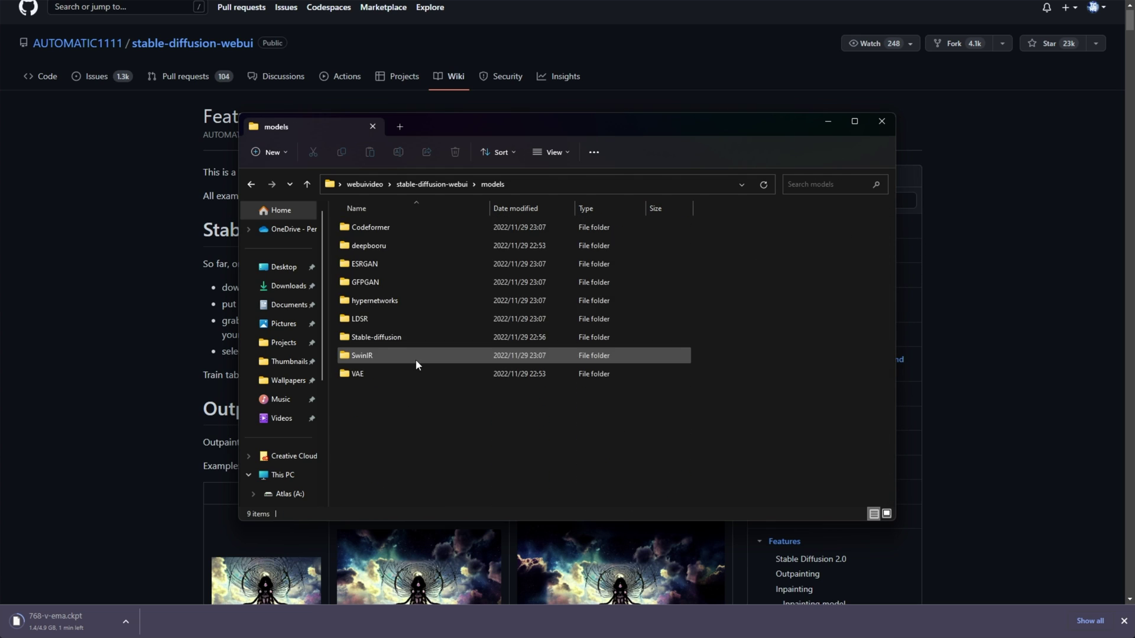
{"action": "double_click", "coordinate": [402, 338]}
{"action": "left_click_drag", "start_coordinate": [463, 397], "coordinate": [458, 225]}
{"action": "left_click", "coordinate": [471, 353]}
Step: Move the downloaded 768-v-ema.ckpt into Stable-diffusion beside v1-5-pruned.ckpt
{"action": "left_click_drag", "start_coordinate": [54, 621], "coordinate": [564, 382]}
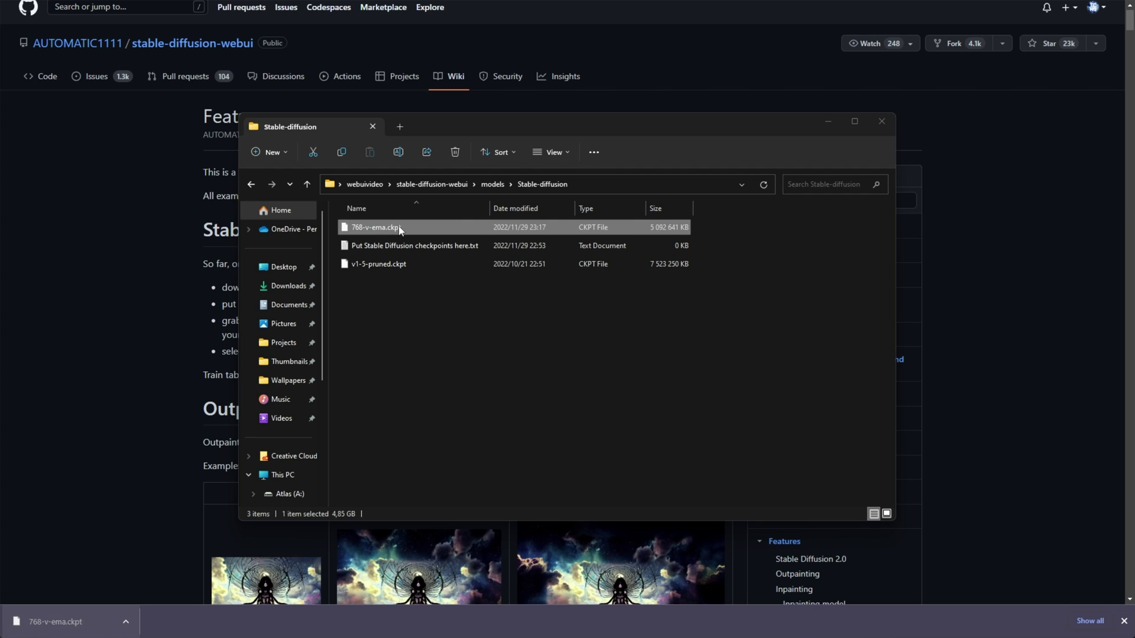
{"action": "left_click", "coordinate": [553, 158]}
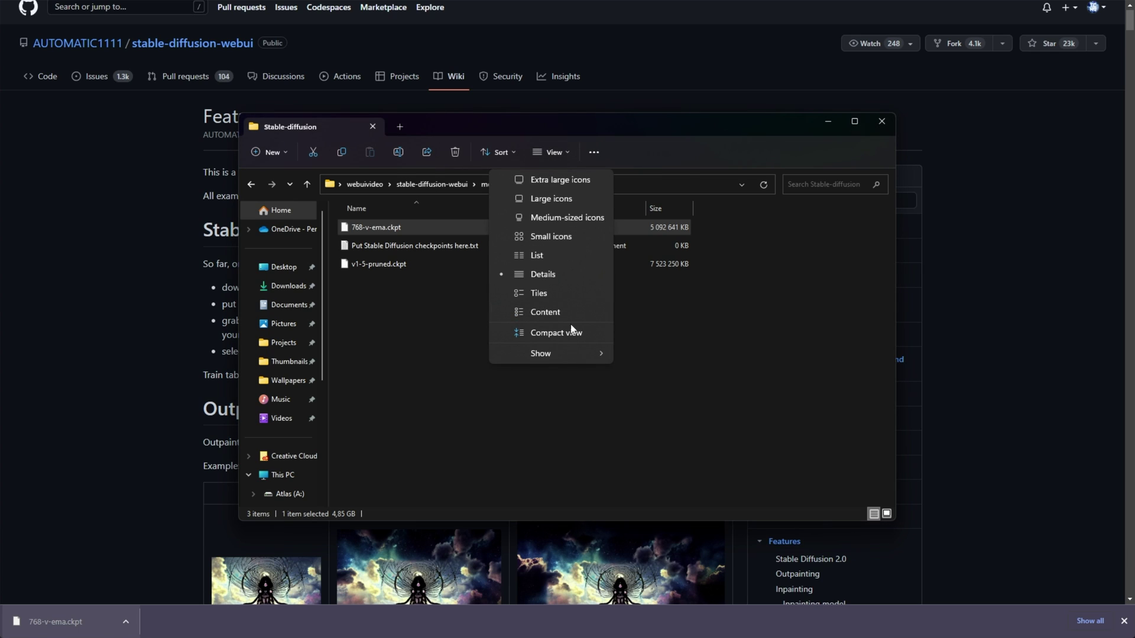
{"action": "mouse_move", "coordinate": [552, 353]}
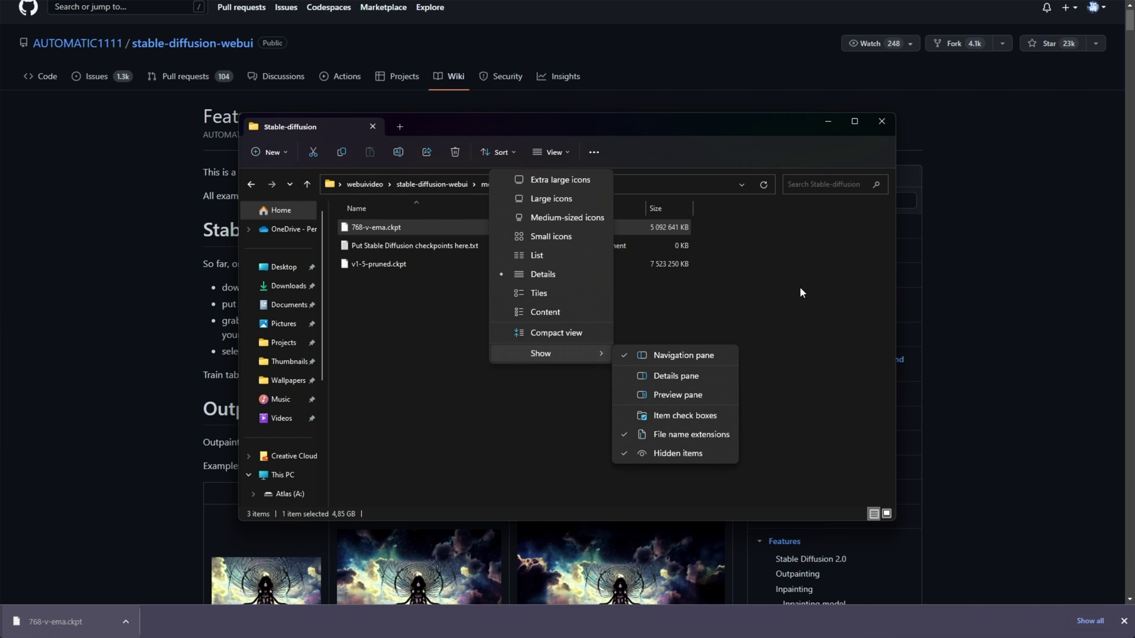
{"action": "left_click", "coordinate": [569, 138]}
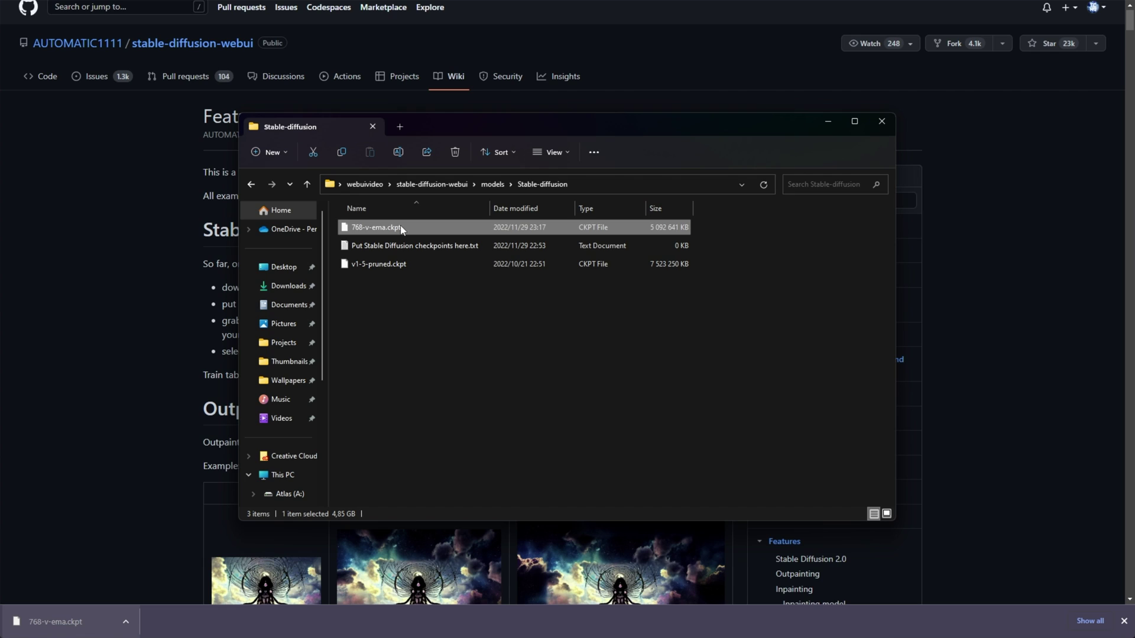
Step: Review the wiki's config step, noting the config must be named 768-v-ema.yaml
{"action": "left_click", "coordinate": [185, 293]}
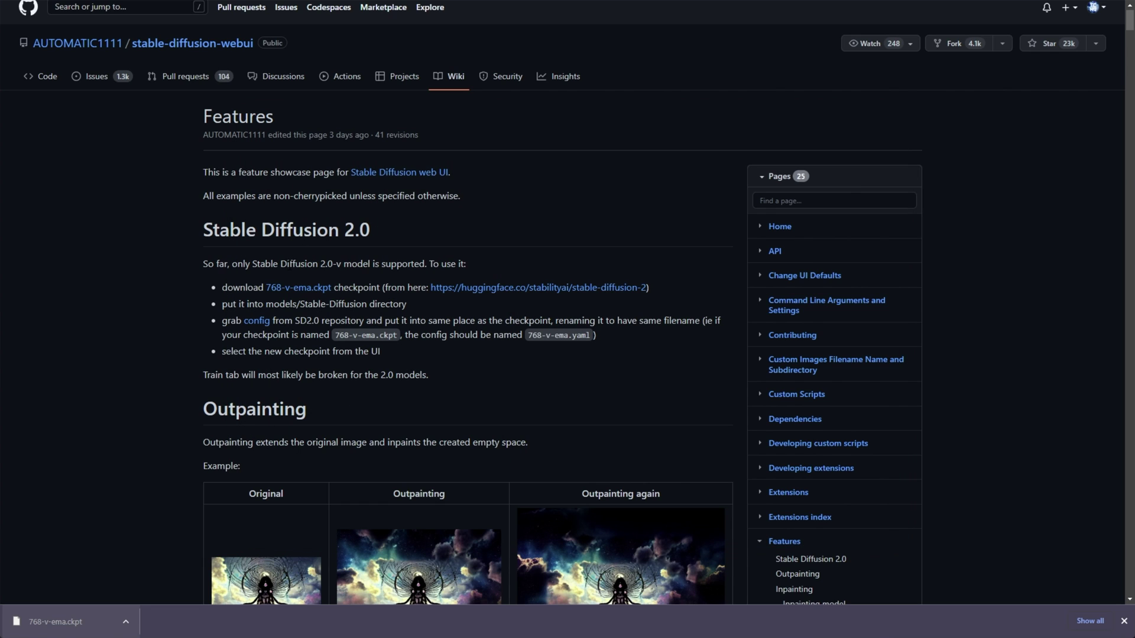
{"action": "left_click_drag", "start_coordinate": [222, 324], "coordinate": [319, 322]}
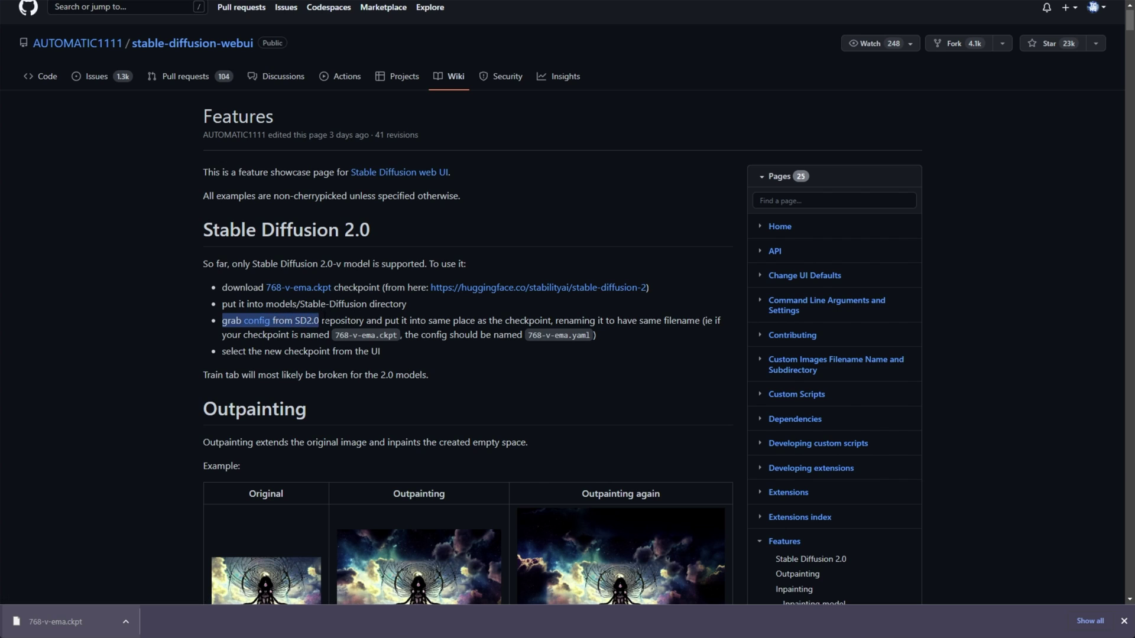
{"action": "left_click", "coordinate": [319, 322]}
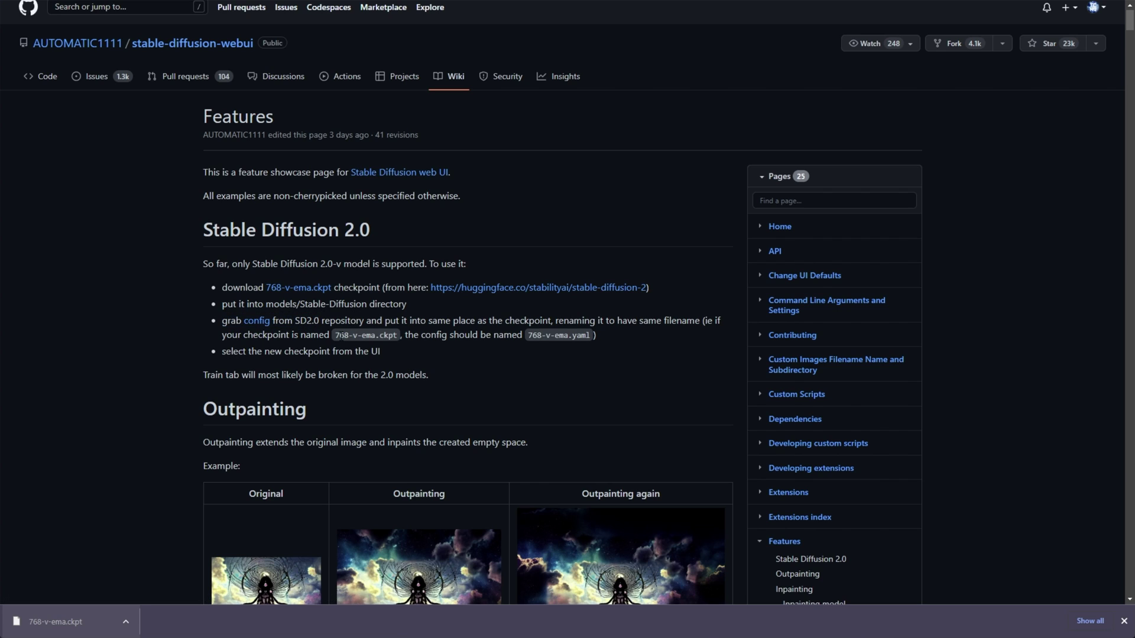
{"action": "left_click_drag", "start_coordinate": [528, 335], "coordinate": [587, 335]}
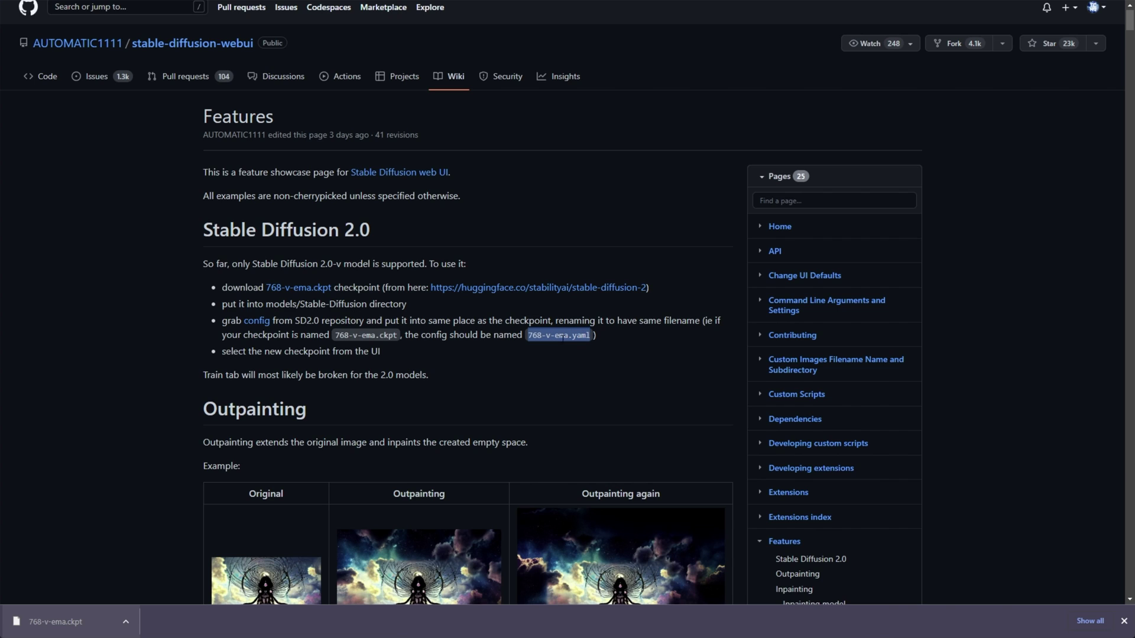
{"action": "right_click", "coordinate": [562, 336]}
{"action": "left_click", "coordinate": [588, 344]}
{"action": "left_click_drag", "start_coordinate": [335, 335], "coordinate": [396, 335]}
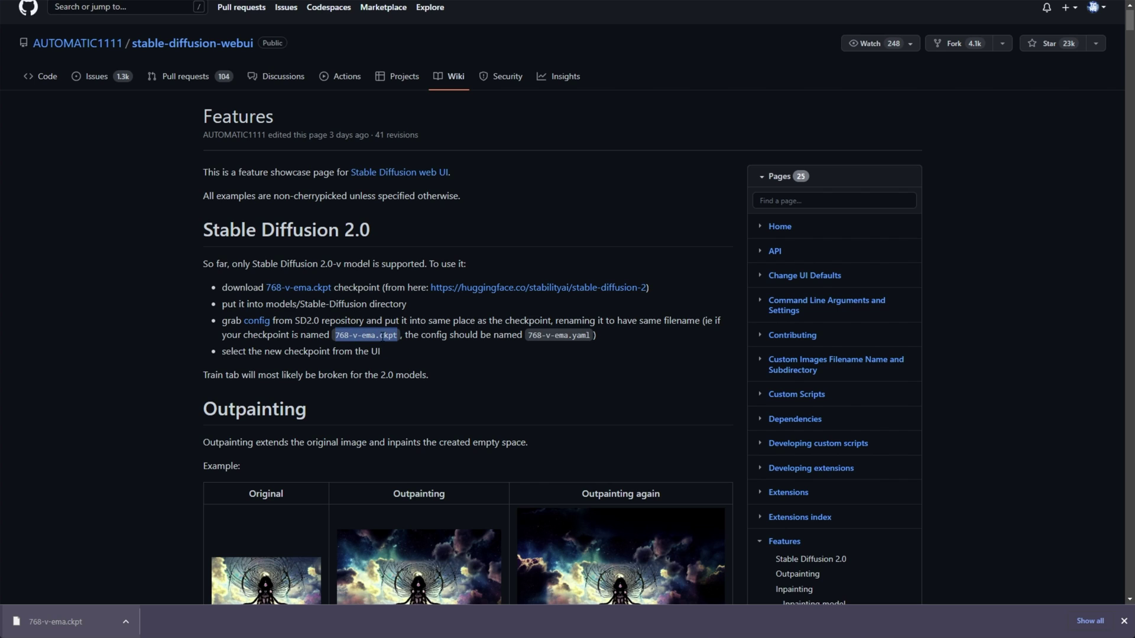
{"action": "double_click", "coordinate": [384, 335]}
{"action": "left_click", "coordinate": [367, 352]}
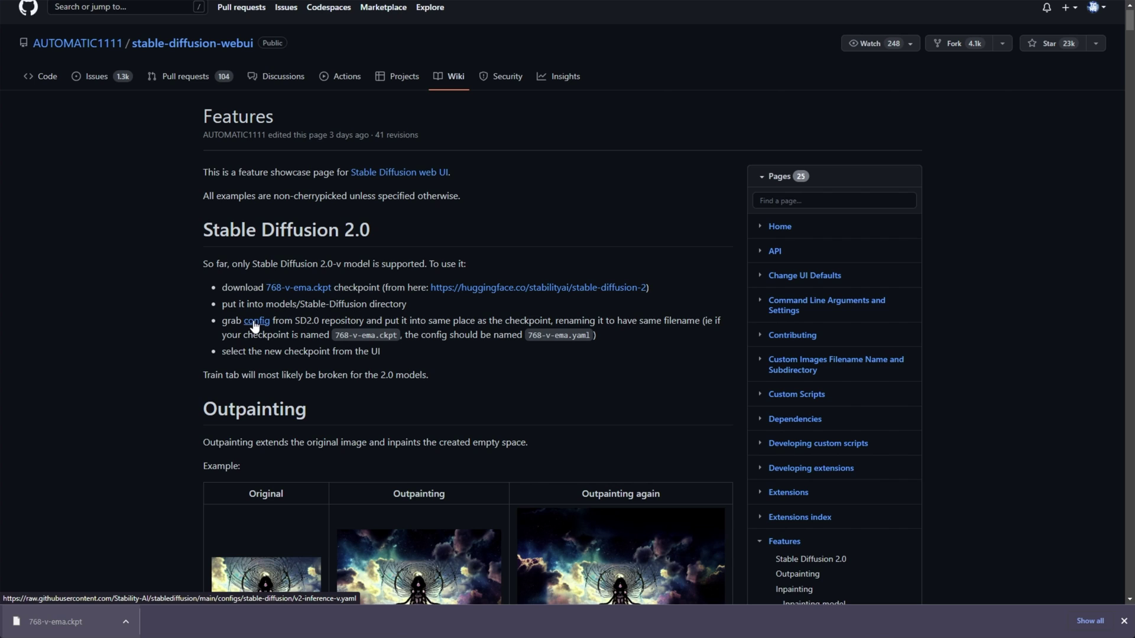
Step: Save the config link as 768-v-ema.yaml in stable-diffusion-webui\models\Stable-diffusion
{"action": "right_click", "coordinate": [254, 323]}
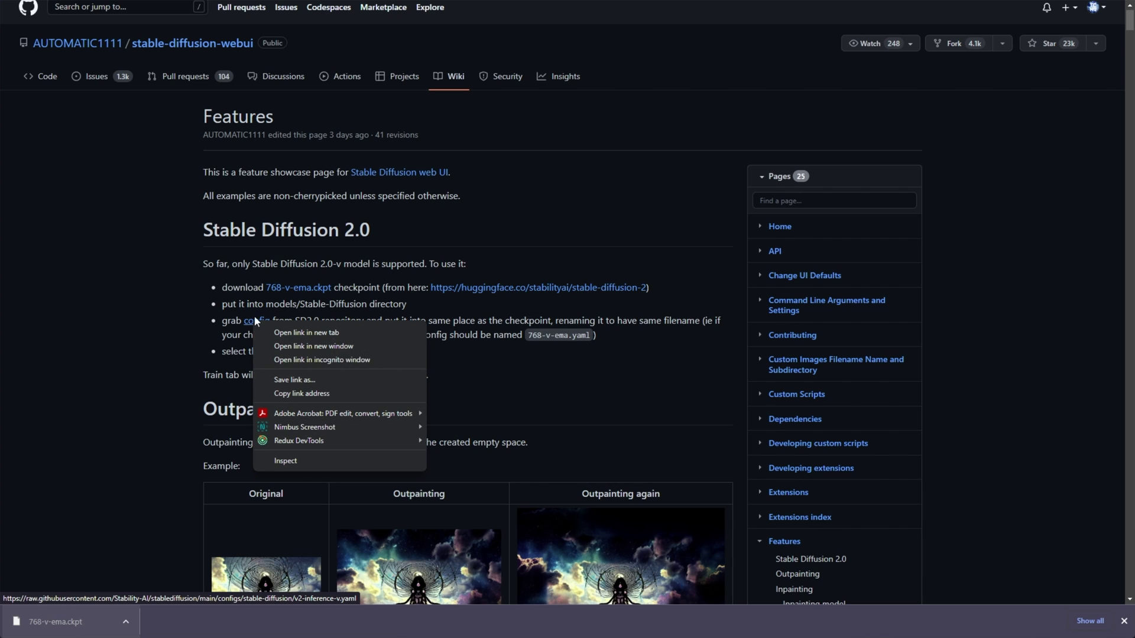
{"action": "left_click", "coordinate": [309, 379]}
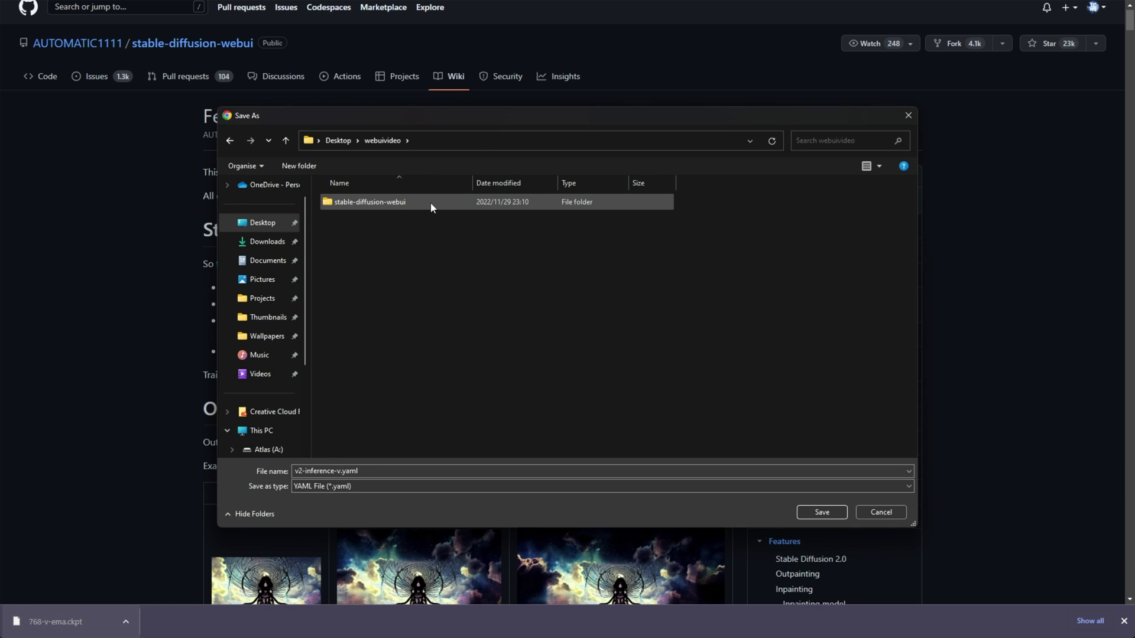
{"action": "double_click", "coordinate": [430, 202]}
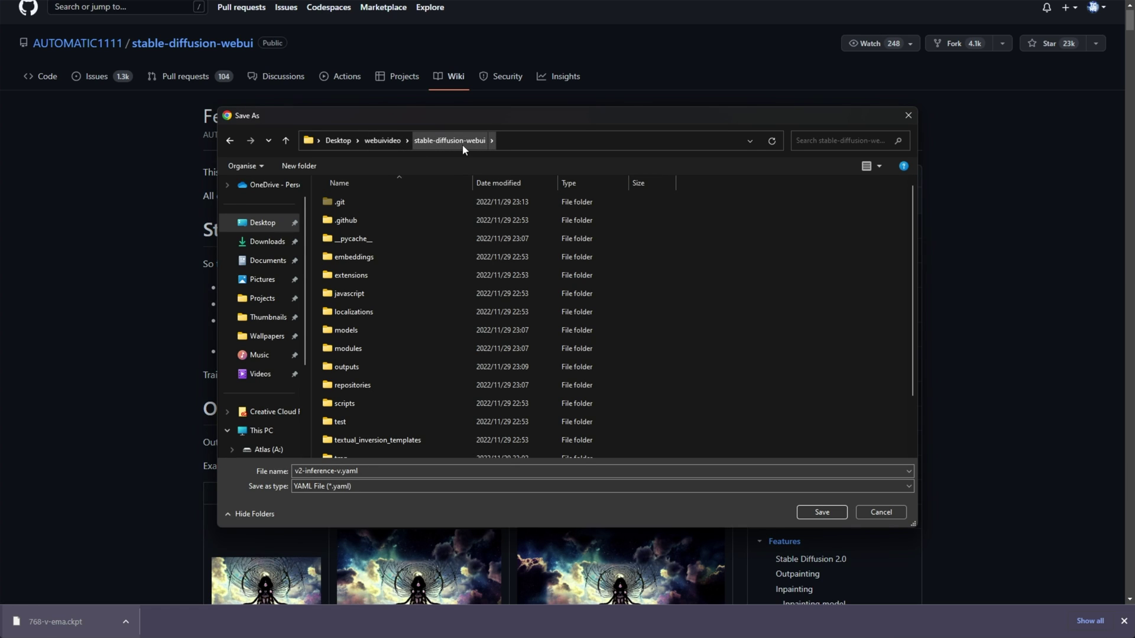
{"action": "left_click", "coordinate": [389, 330]}
{"action": "double_click", "coordinate": [388, 330]}
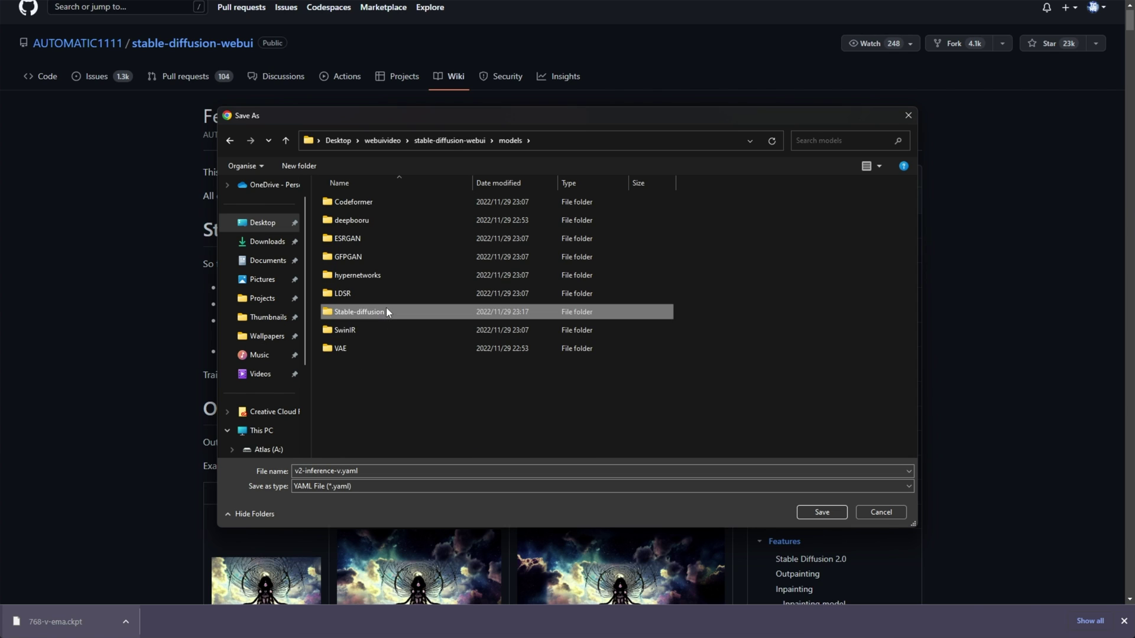
{"action": "double_click", "coordinate": [385, 308]}
{"action": "double_click", "coordinate": [385, 470]}
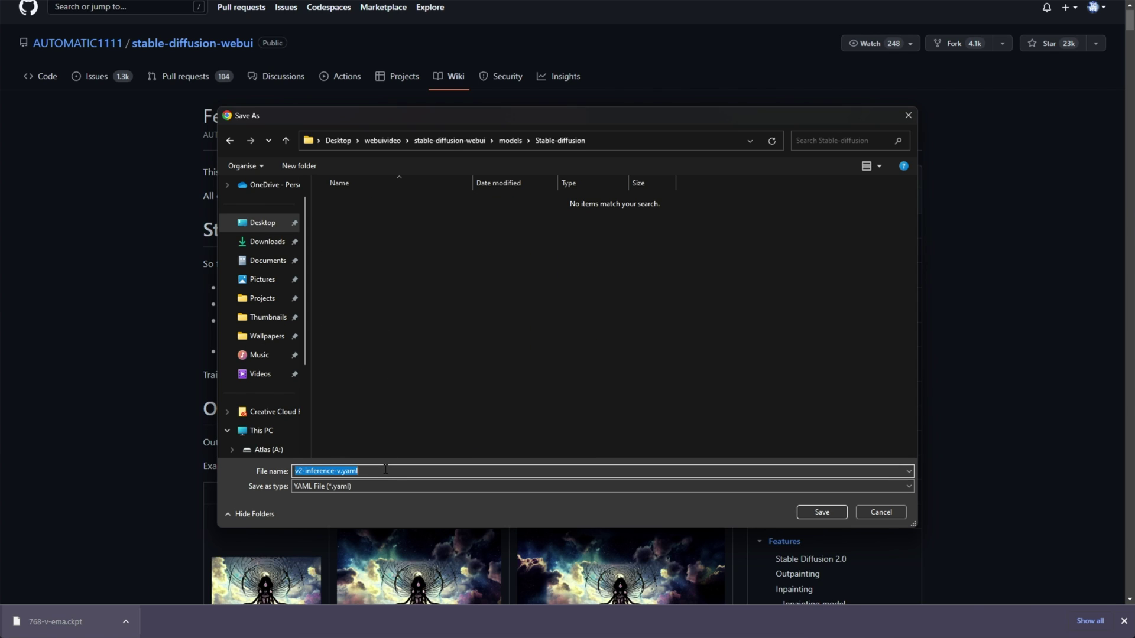
{"action": "key", "text": "ctrl+v"}
{"action": "key", "text": "Return"}
{"action": "key", "text": "alt+Tab"}
Step: Verify 768-v-ema.yaml and 768-v-ema.ckpt sit together in Stable-diffusion
{"action": "left_click", "coordinate": [435, 245], "text": "ctrl"}
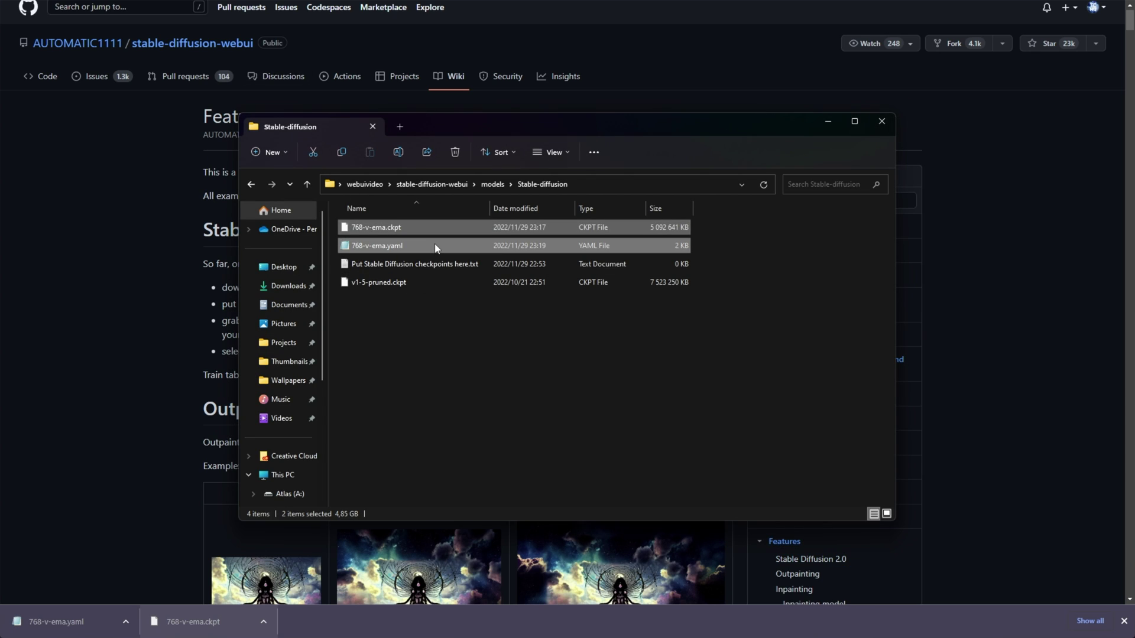
{"action": "left_click", "coordinate": [505, 229], "text": "ctrl"}
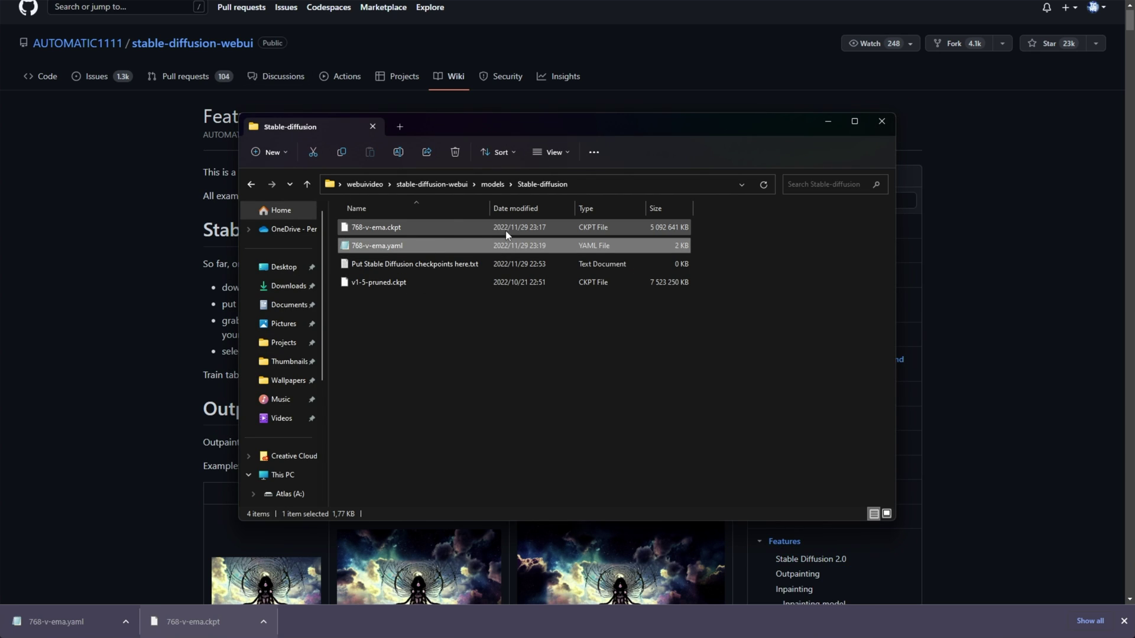
{"action": "left_click", "coordinate": [391, 229], "text": "ctrl"}
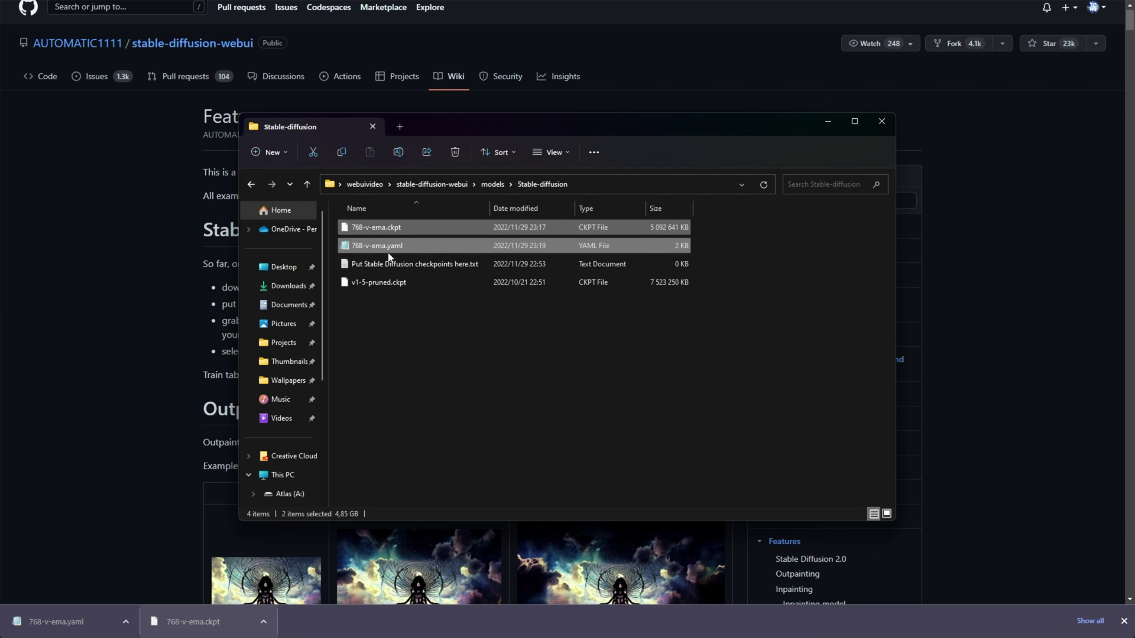
Step: Go up to stable-diffusion-webui and select webui-user.bat
{"action": "left_click", "coordinate": [452, 184]}
{"action": "scroll", "coordinate": [461, 307], "scroll_direction": "down", "scroll_amount": 2}
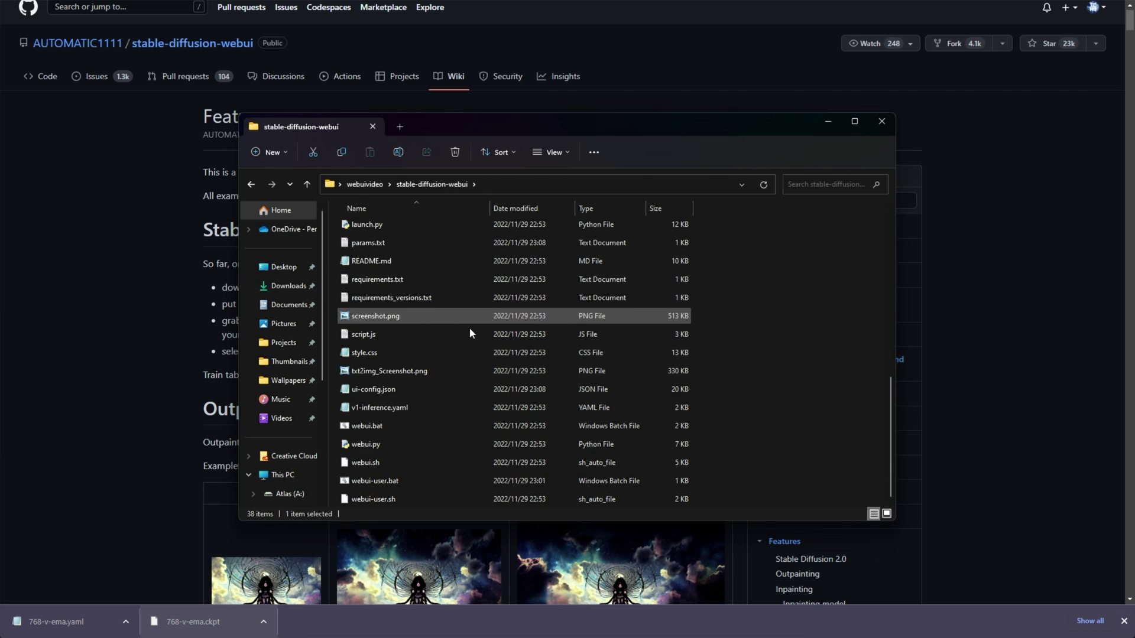
{"action": "left_click", "coordinate": [408, 482]}
{"action": "double_click", "coordinate": [434, 481]}
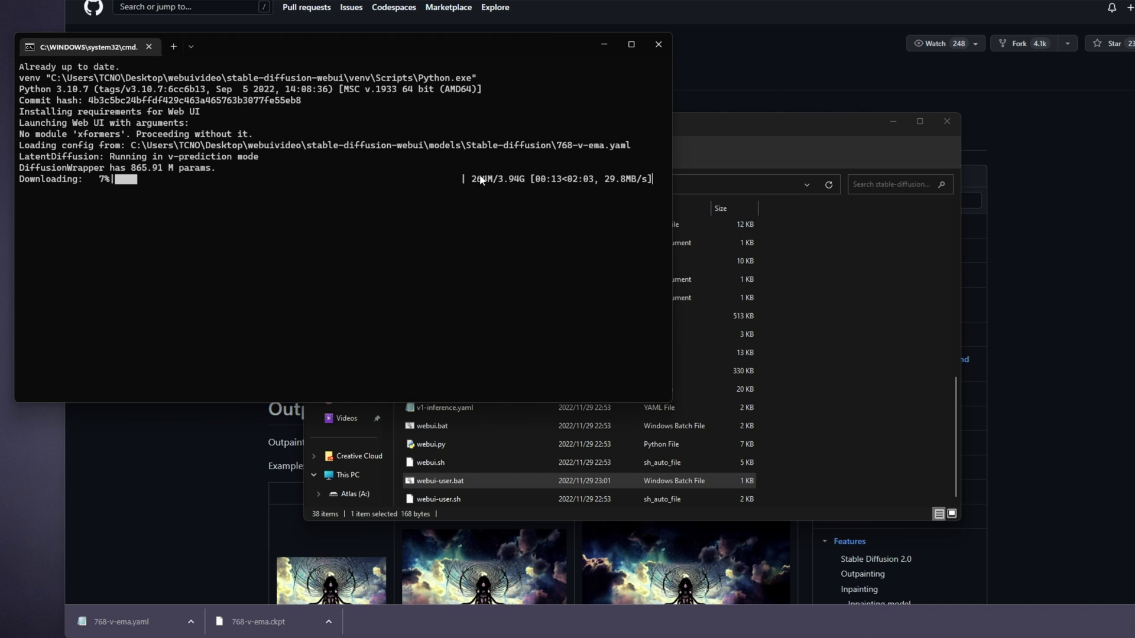
{"action": "left_click_drag", "start_coordinate": [467, 45], "coordinate": [756, 143]}
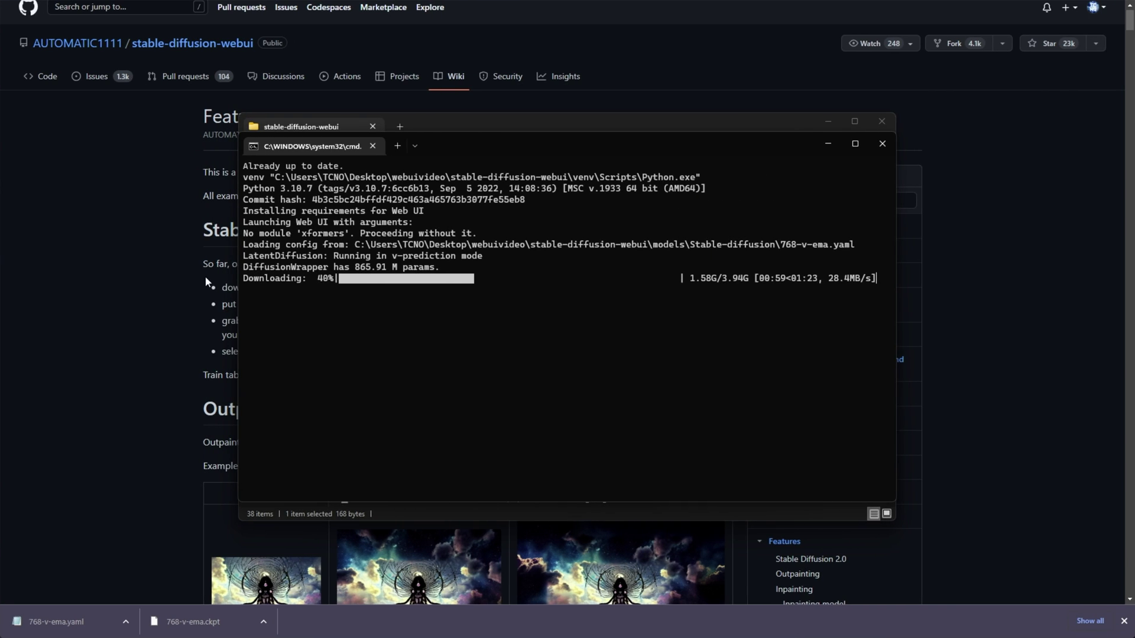
{"action": "left_click", "coordinate": [204, 276]}
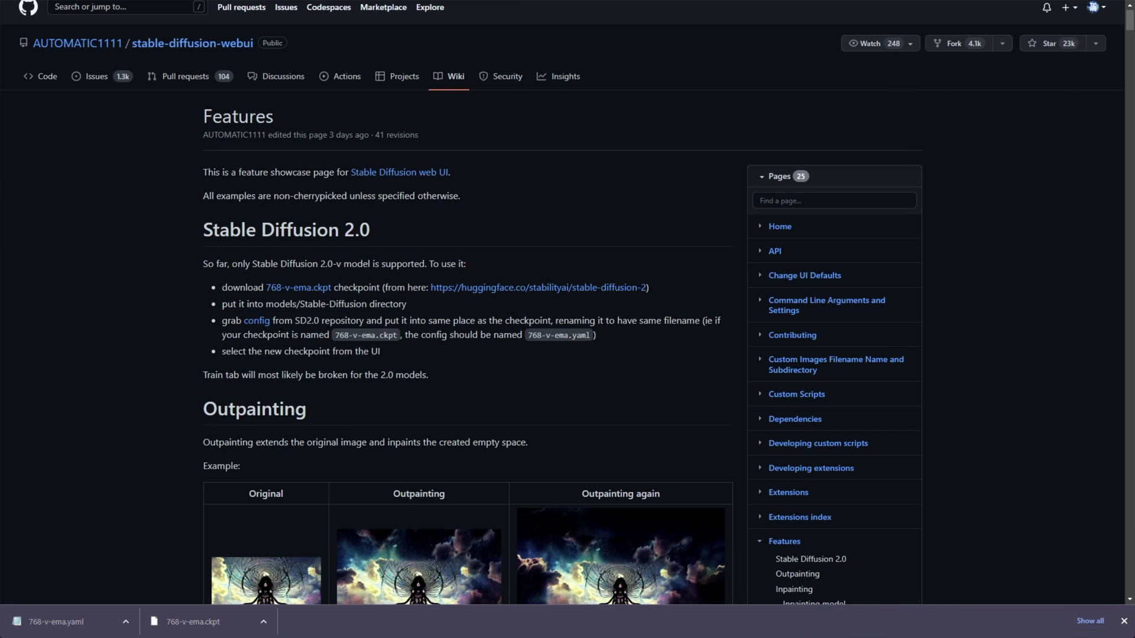
{"action": "left_click_drag", "start_coordinate": [429, 375], "coordinate": [197, 381]}
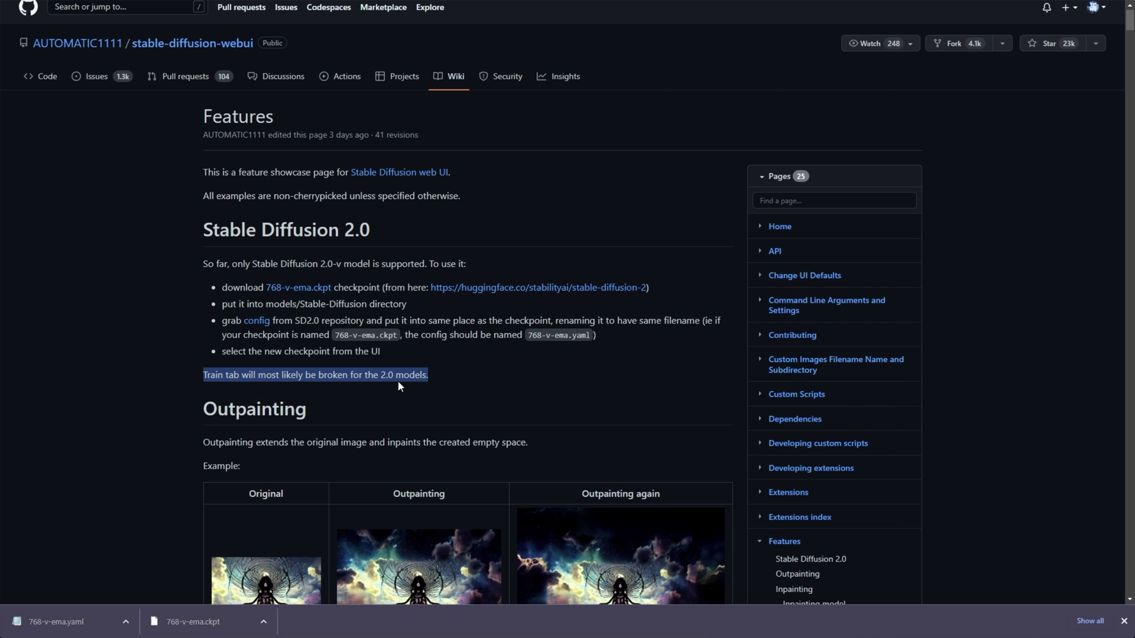
{"action": "key", "text": "alt+Tab"}
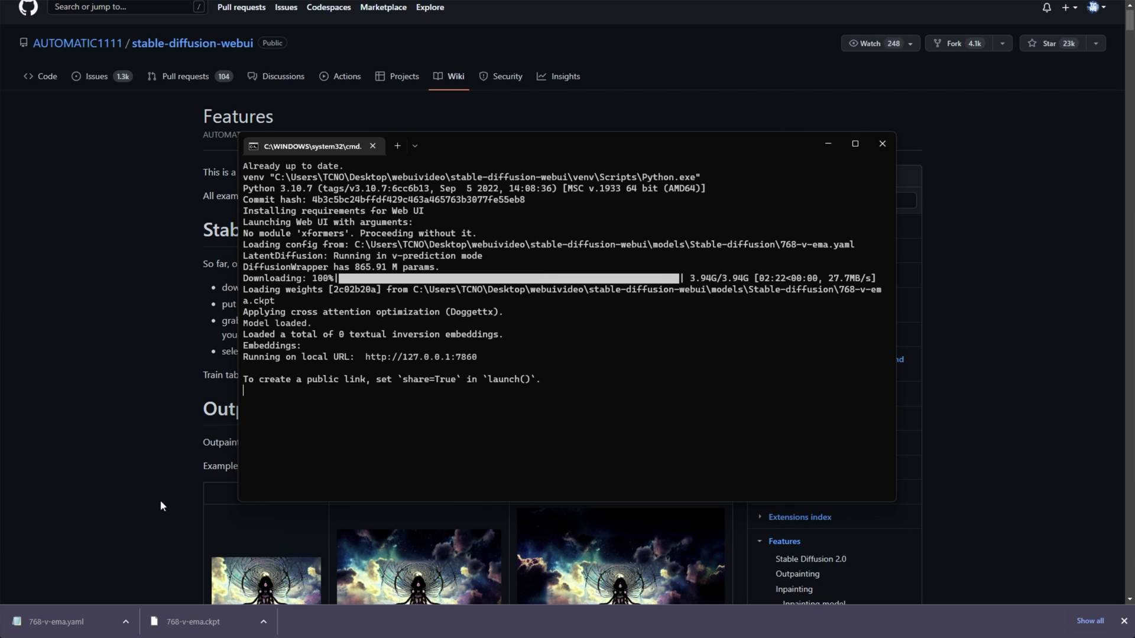
Step: Open the local web UI and switch the checkpoint to 768-v-ema.ckpt [2c02b20a]
{"action": "left_click", "coordinate": [417, 357], "text": "ctrl"}
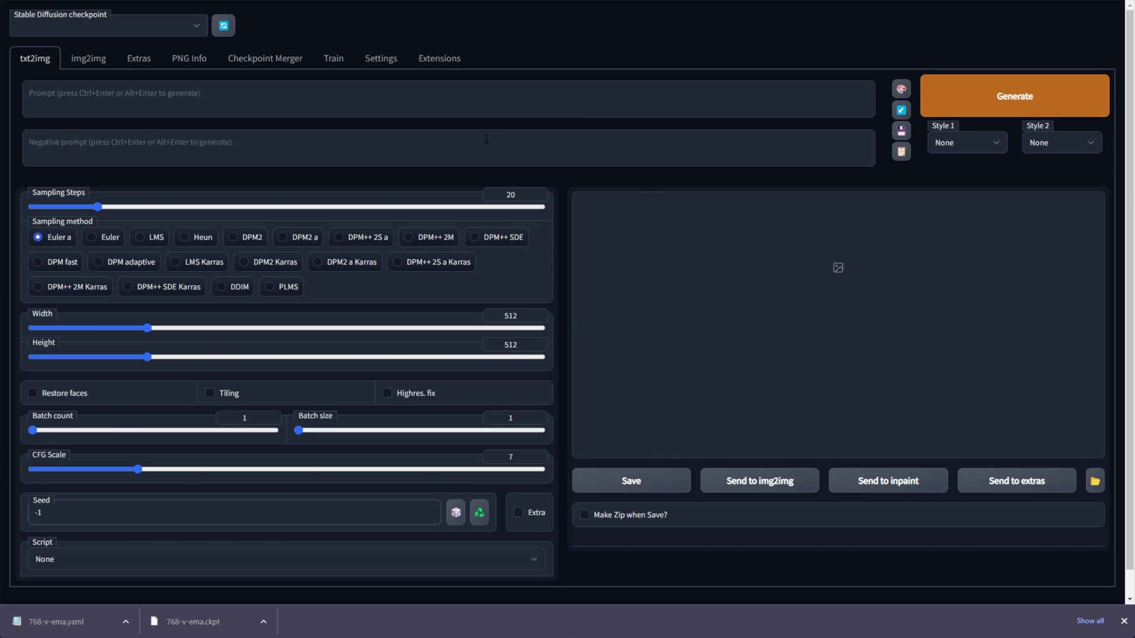
{"action": "left_click", "coordinate": [133, 30]}
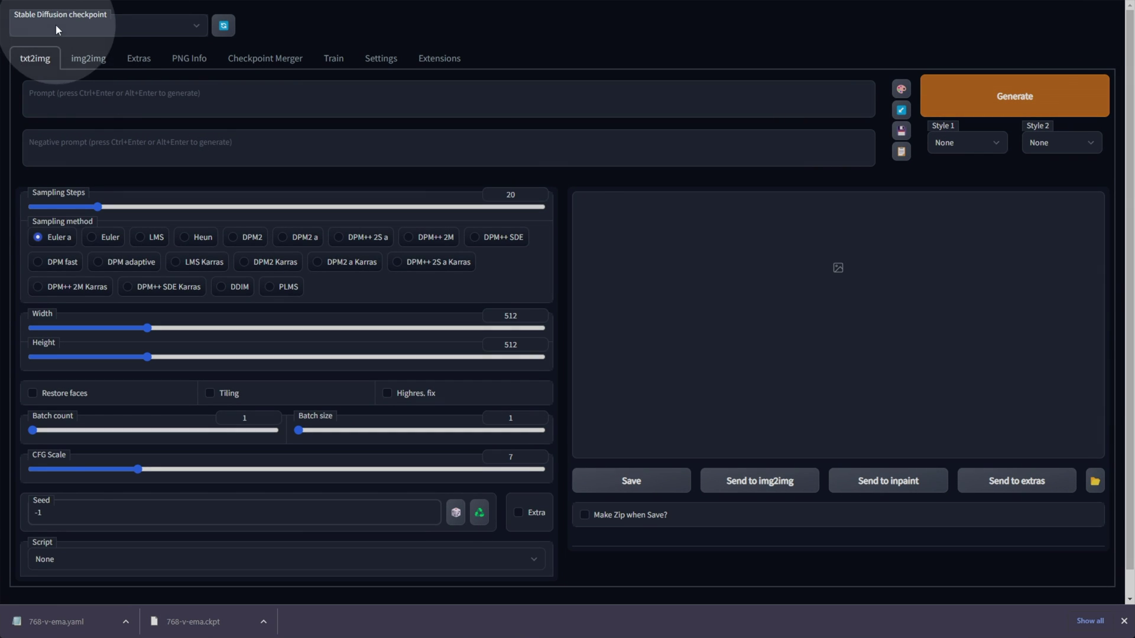
{"action": "left_click", "coordinate": [101, 22]}
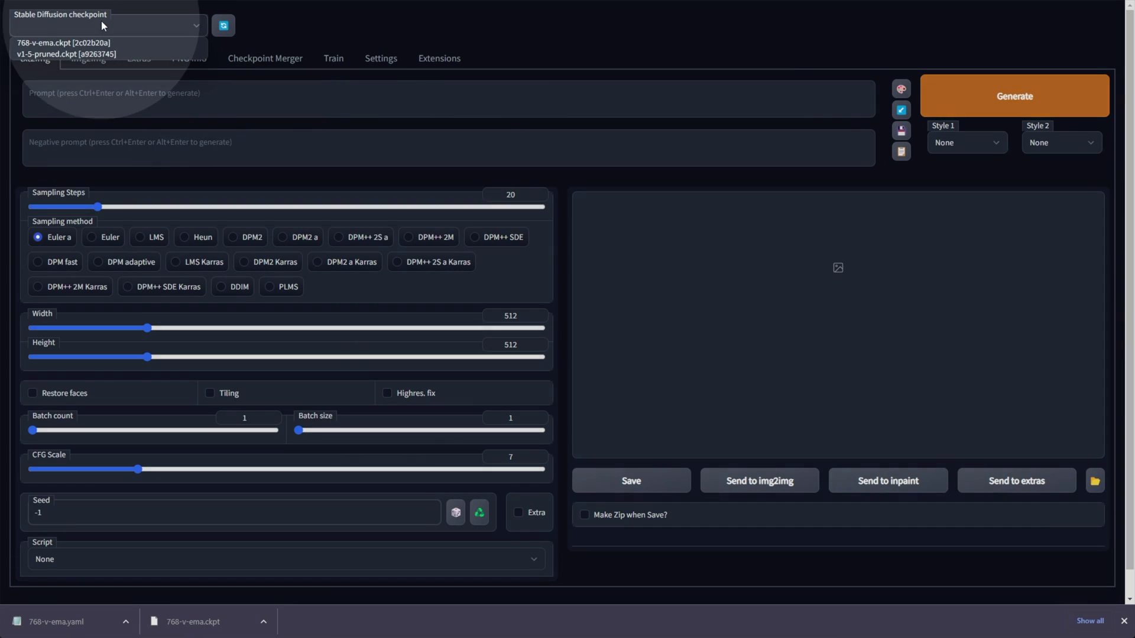
{"action": "left_click", "coordinate": [34, 42]}
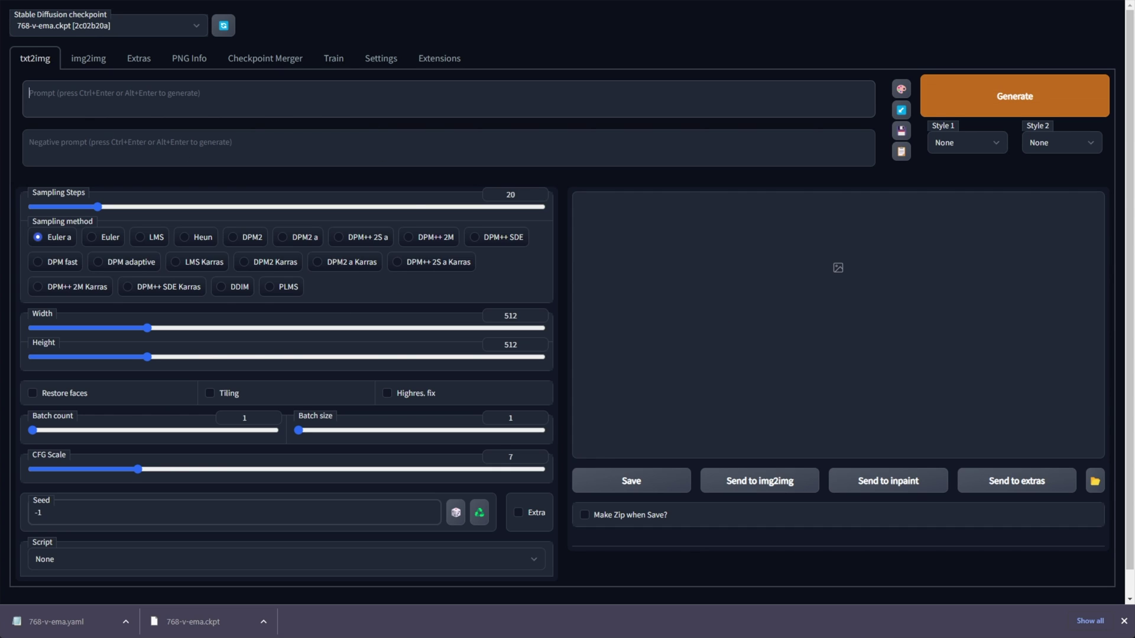
Step: Paste the nvidia graphics card dropping prompt and generate three 512x512 images
{"action": "type", "text": "linustechtips dropping an nvidia graphics card"}
{"action": "key", "text": "ctrl+Return"}
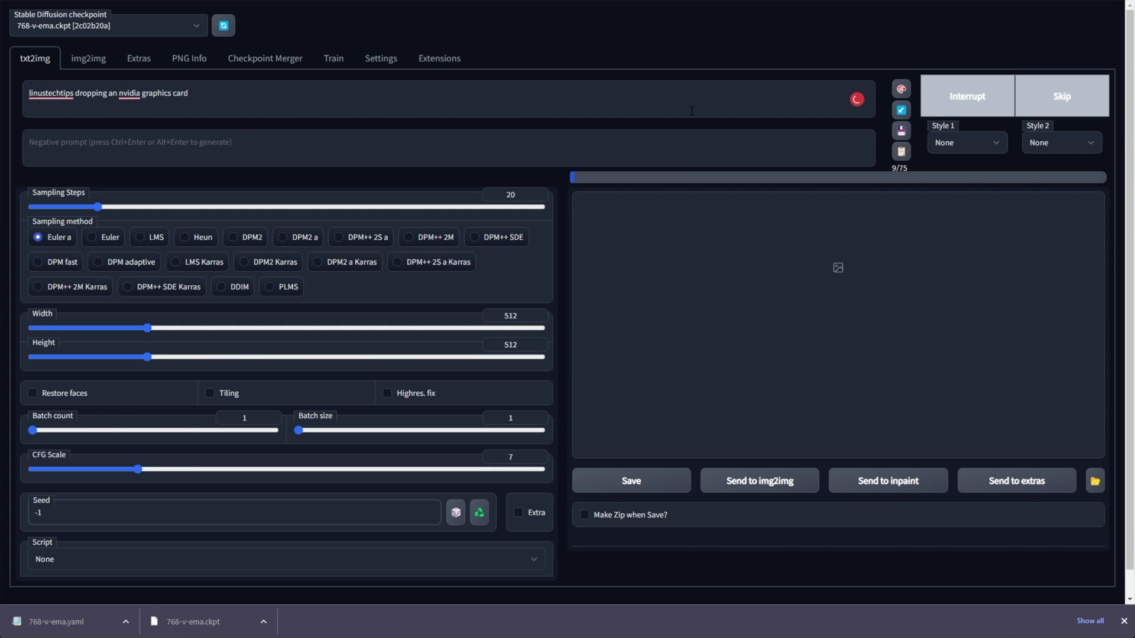
{"action": "key", "text": "alt+Tab"}
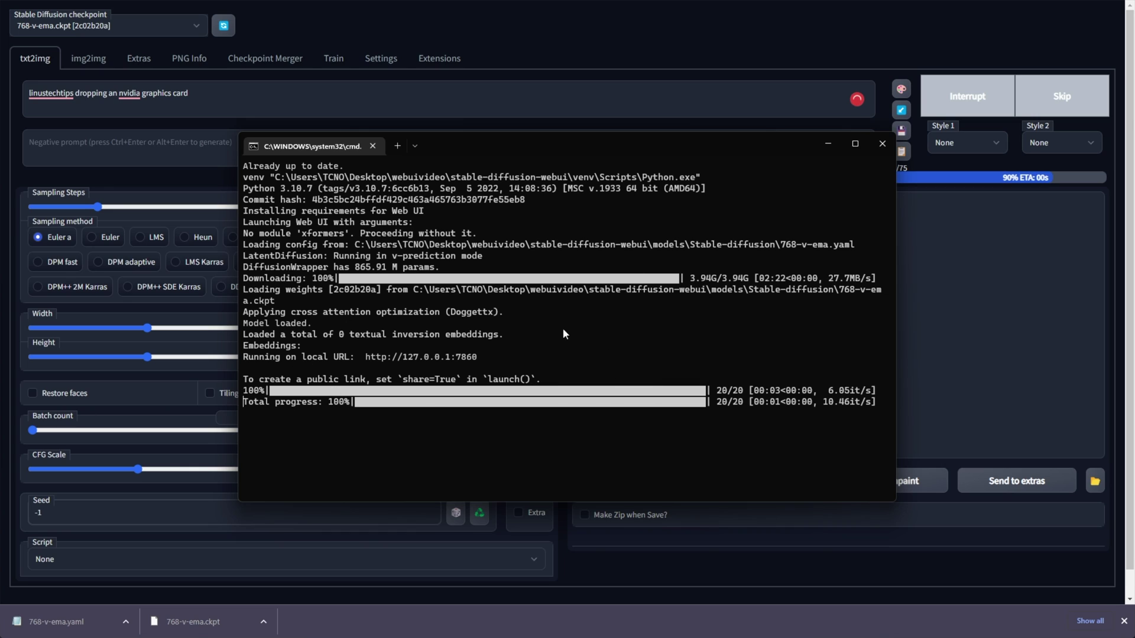
{"action": "left_click", "coordinate": [648, 49]}
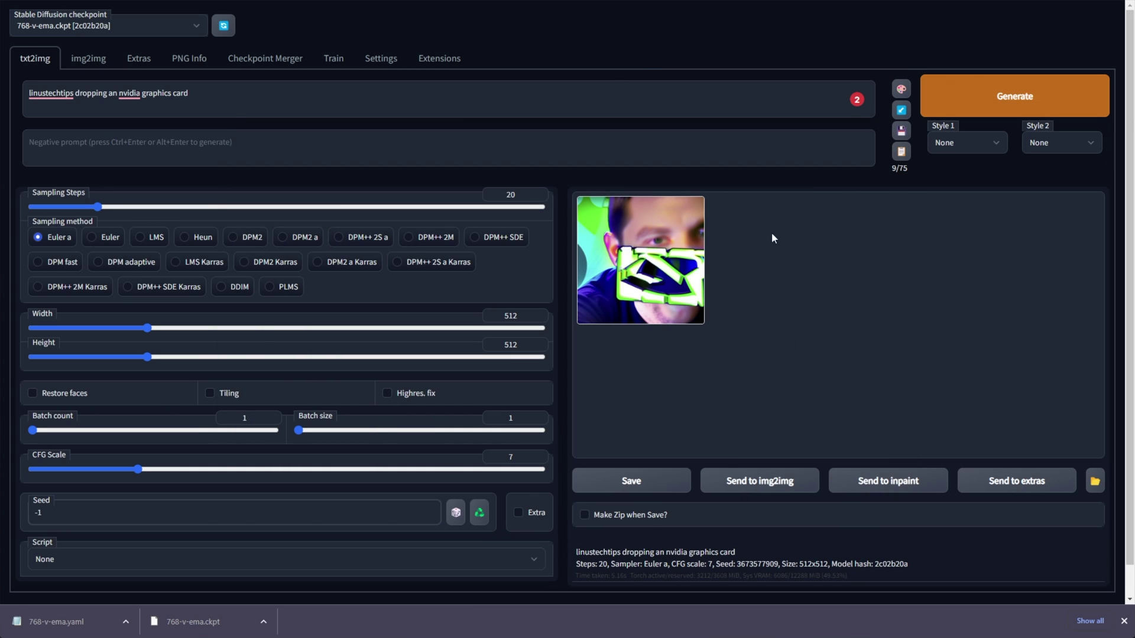
{"action": "left_click", "coordinate": [1006, 99]}
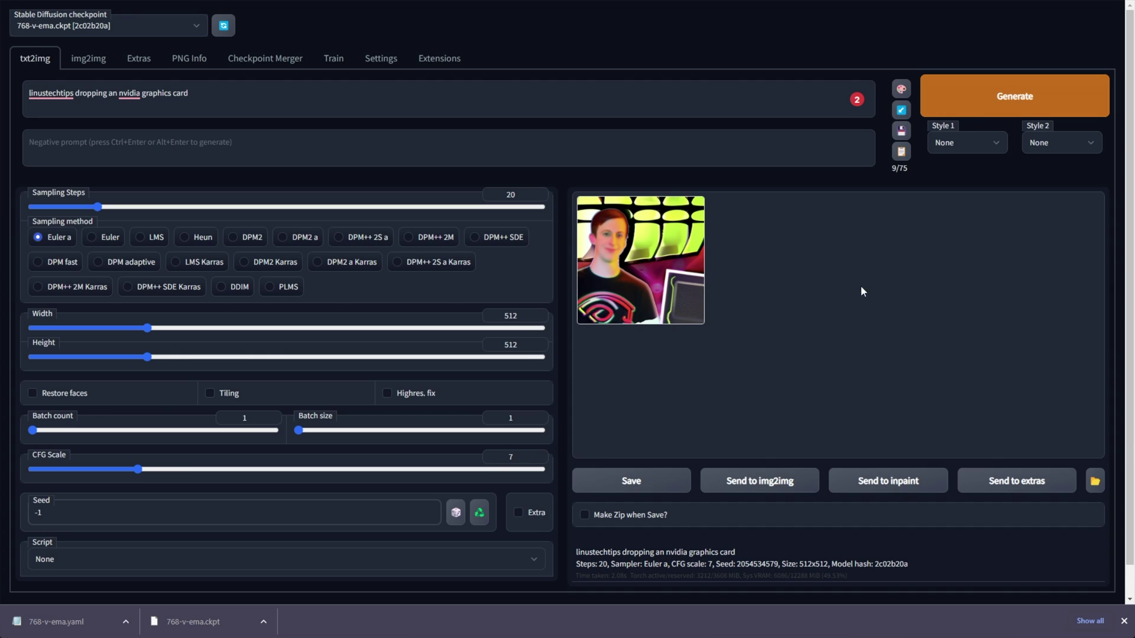
{"action": "left_click", "coordinate": [983, 112]}
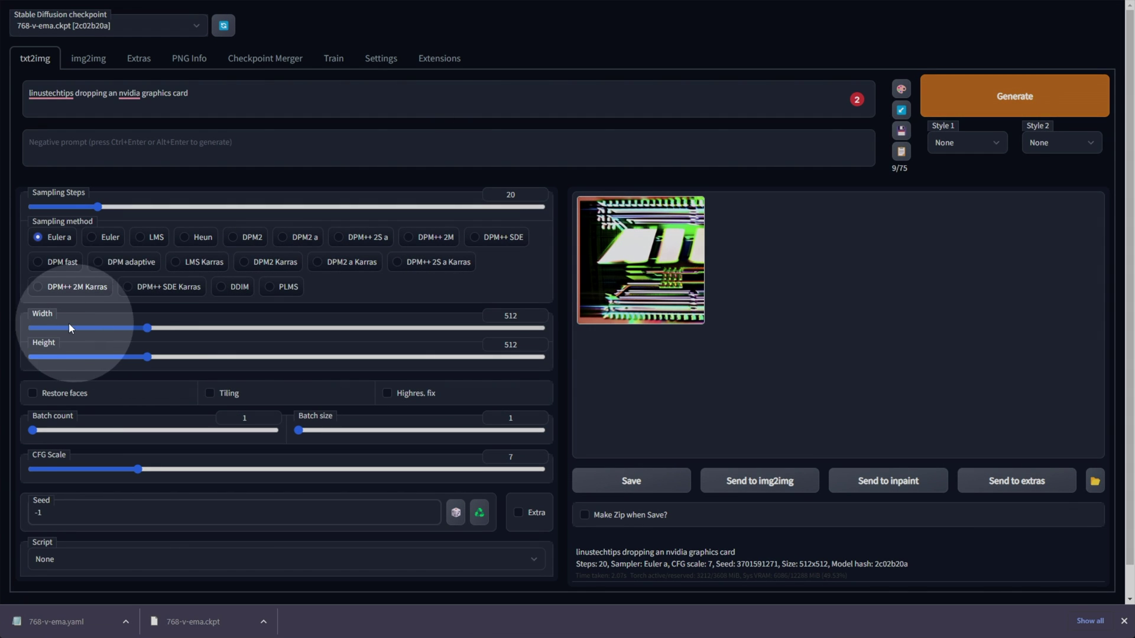
Step: Set width and height to 768, generate the image, and inspect it enlarged
{"action": "left_click_drag", "start_coordinate": [147, 328], "coordinate": [213, 328]}
{"action": "left_click_drag", "start_coordinate": [147, 357], "coordinate": [213, 357]}
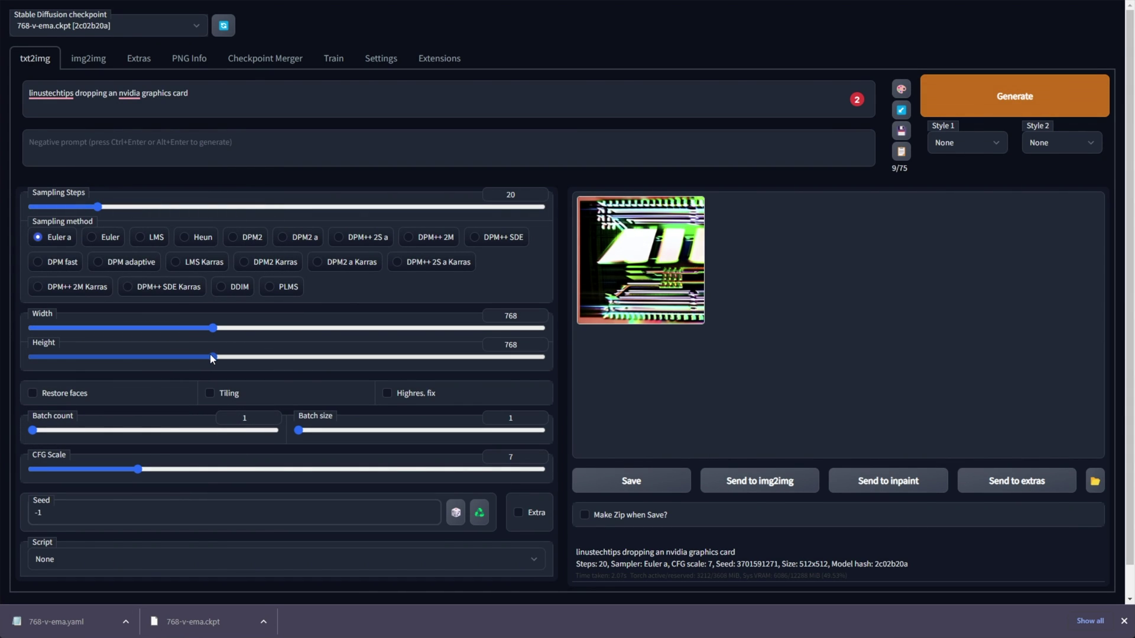
{"action": "left_click", "coordinate": [967, 110]}
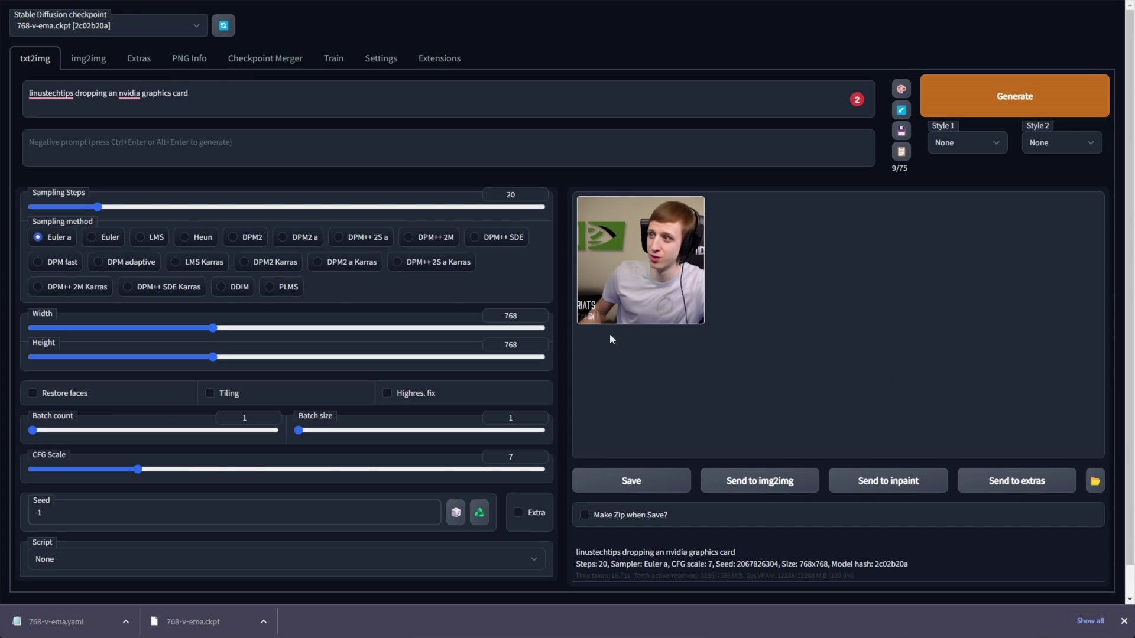
{"action": "left_click", "coordinate": [666, 279]}
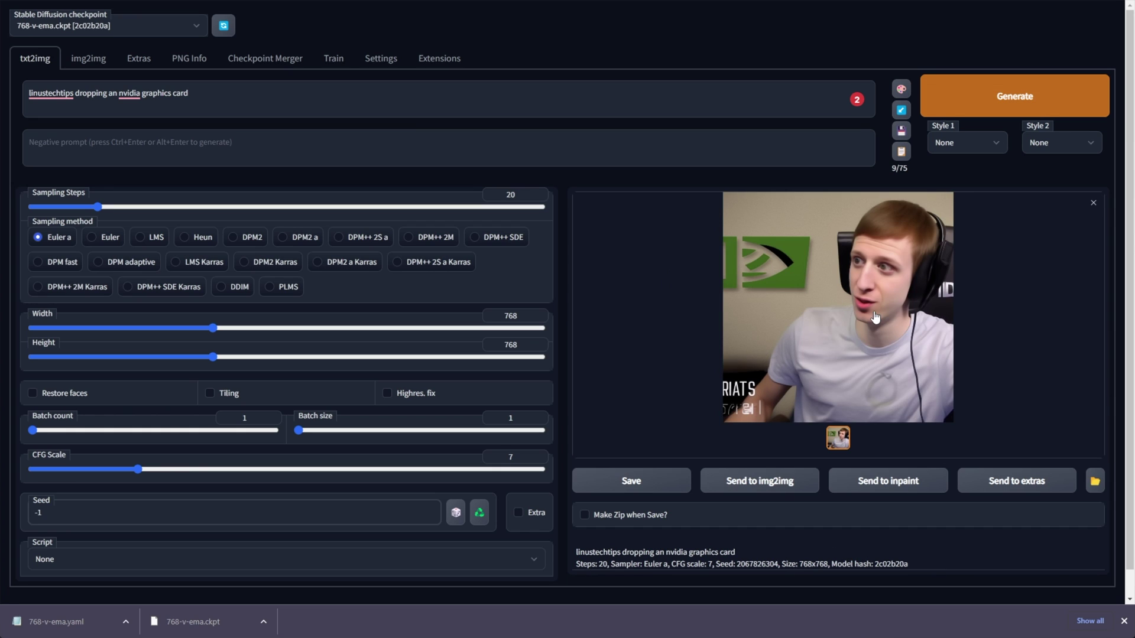
{"action": "left_click", "coordinate": [1092, 203]}
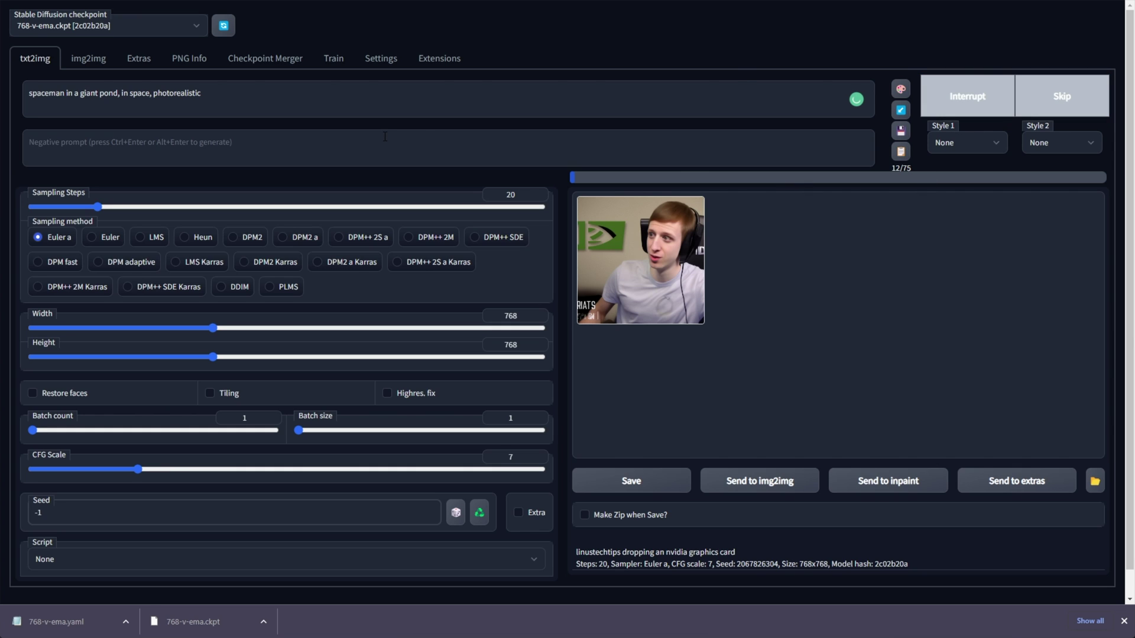
Step: View the finished photorealistic spaceman-in-a-pond image full screen, then close it
{"action": "left_click", "coordinate": [647, 294]}
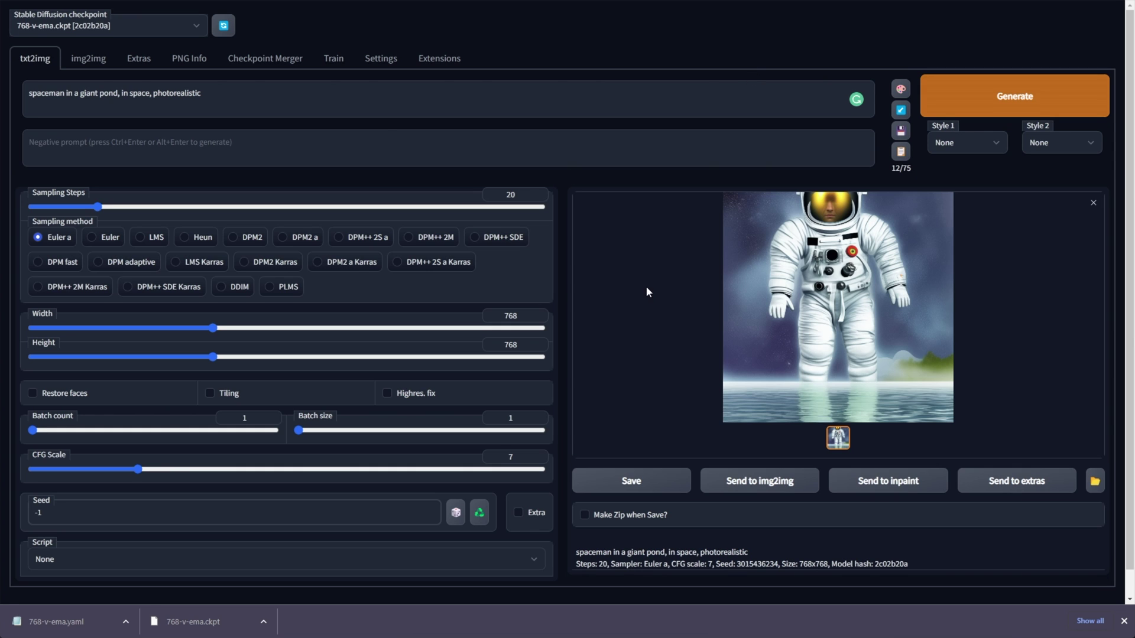
{"action": "left_click", "coordinate": [830, 289]}
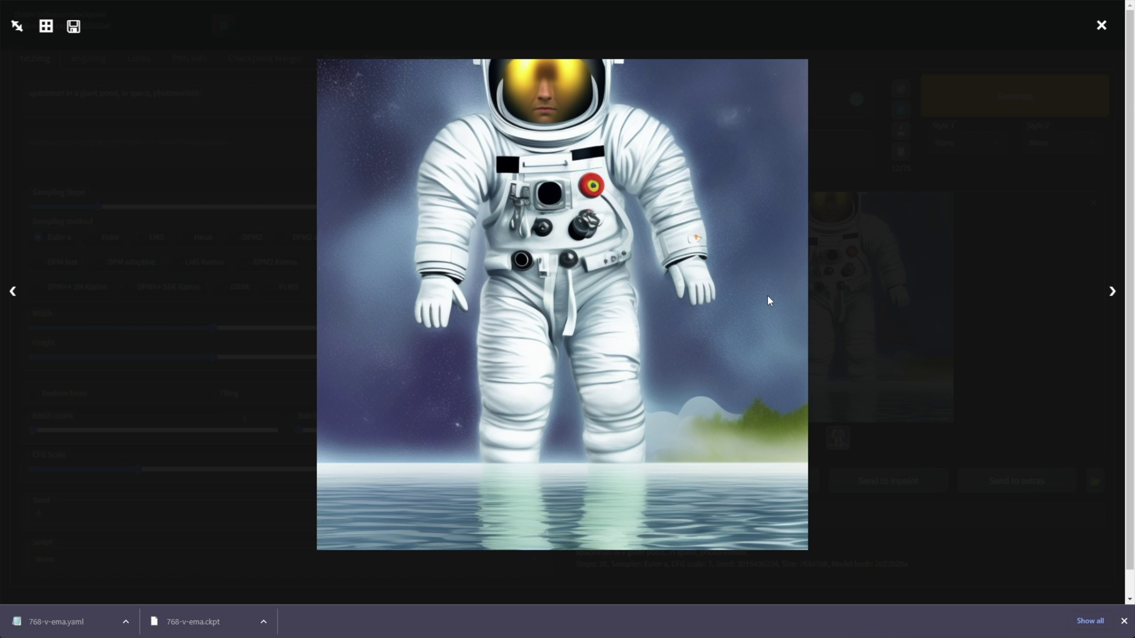
{"action": "left_click", "coordinate": [904, 322]}
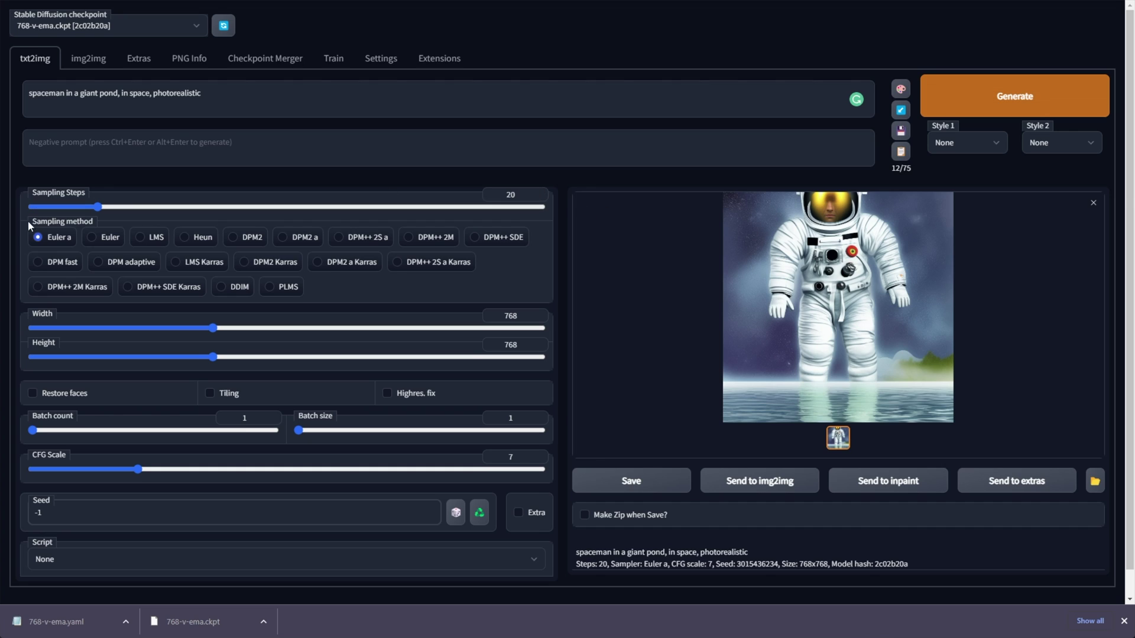
Step: Replace the prompt with the longer art-style version, generate the digital-painting spaceman, and preview it
{"action": "triple_click", "coordinate": [401, 108]}
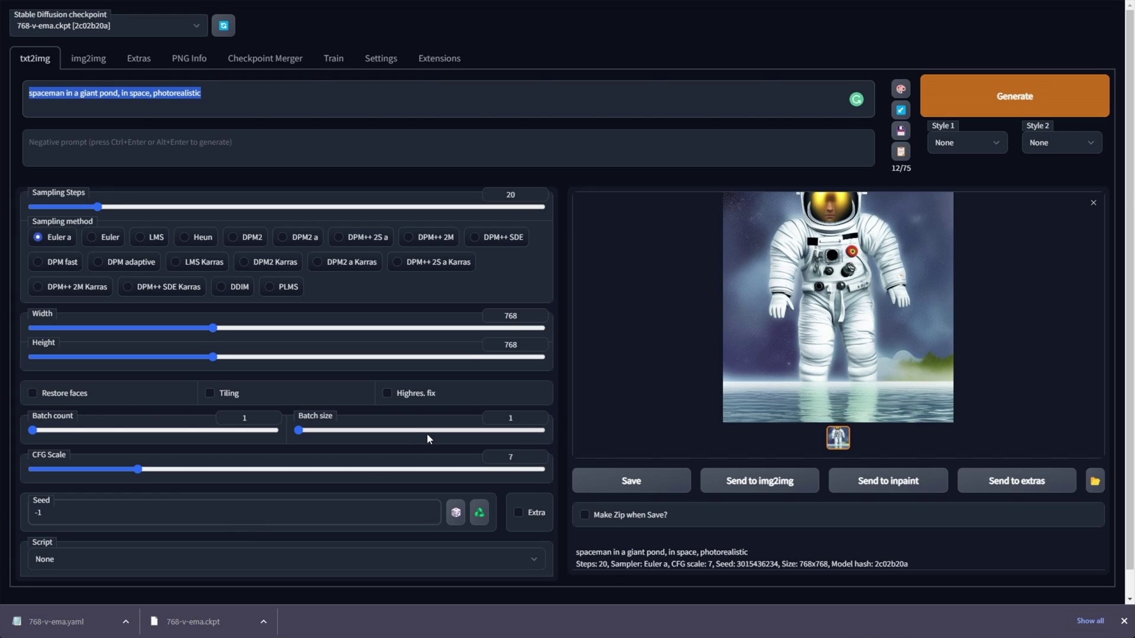
{"action": "triple_click", "coordinate": [405, 107]}
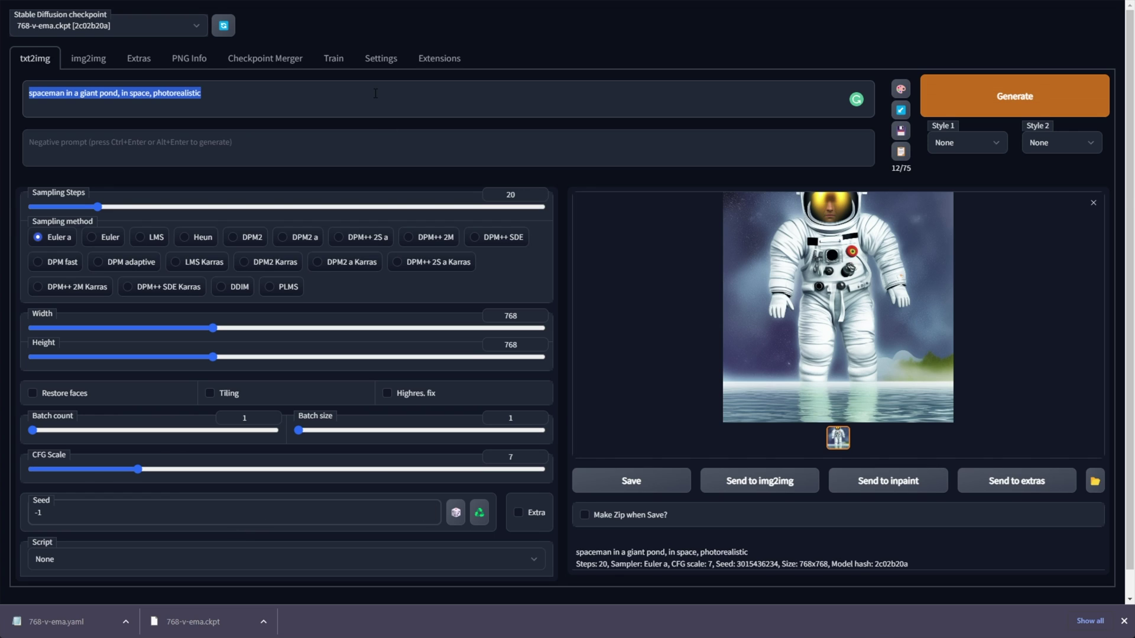
{"action": "type", "text": "spaceman in a giant pond, in space, photorealistic, digital painting, concept art, smooth, sharp focus, illustration, vibrant colors, artstation HQ, art by Quentin Mabille, art by greg rutkowski"}
{"action": "key", "text": "ctrl+Return"}
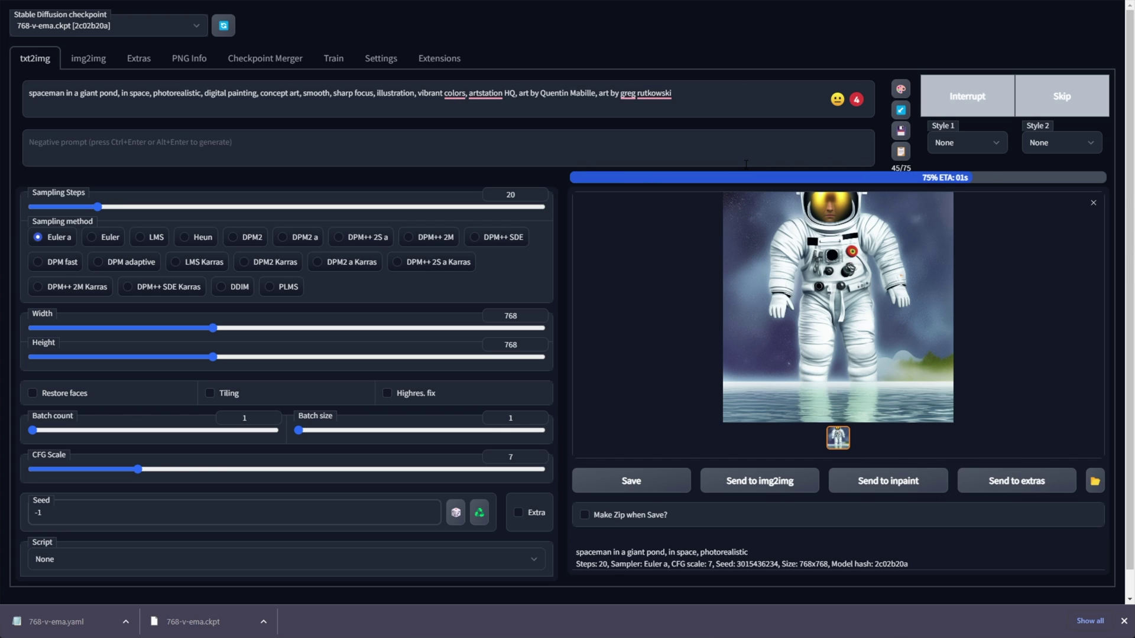
{"action": "left_click", "coordinate": [842, 292]}
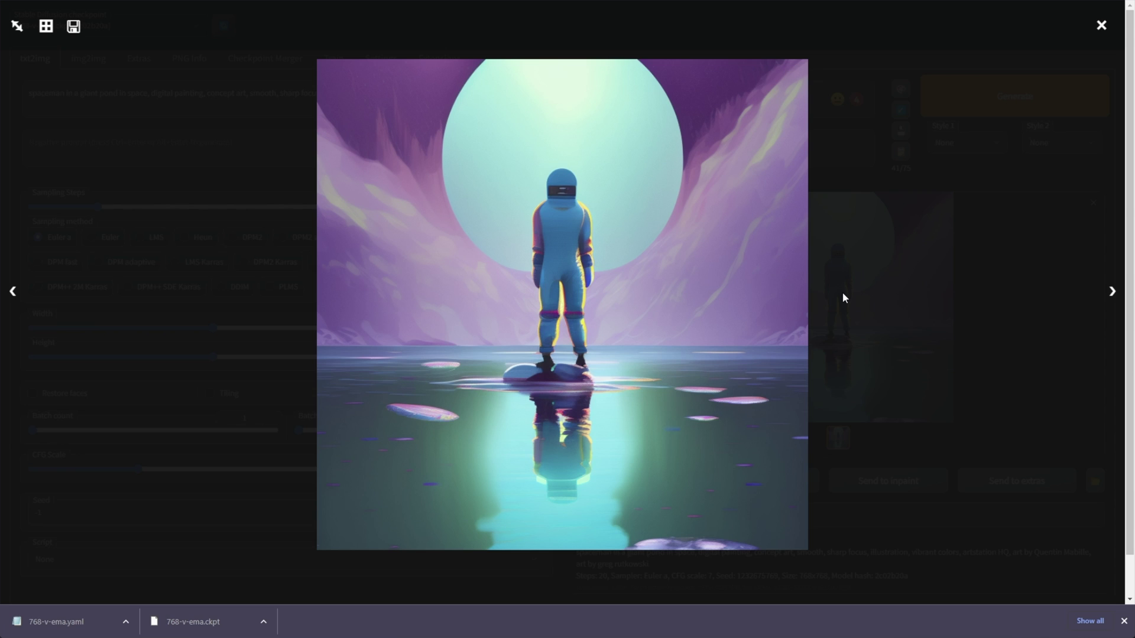
{"action": "left_click", "coordinate": [824, 291]}
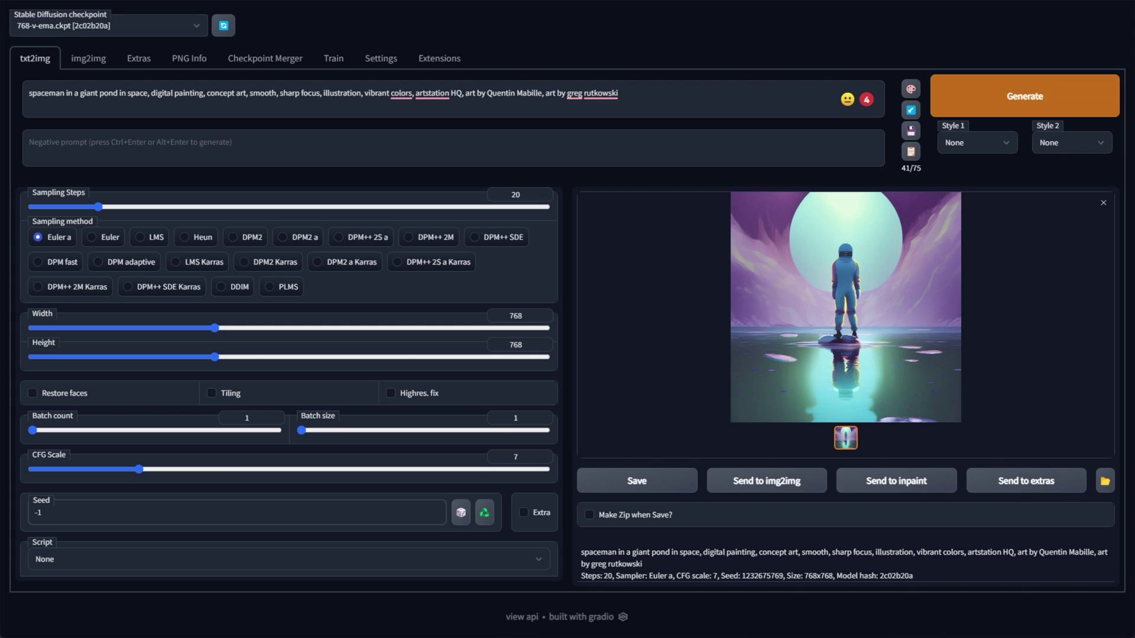
Step: Minimise the browser, Command Prompt console and File Explorer windows to reveal the desktop
{"action": "key", "text": "super+Down"}
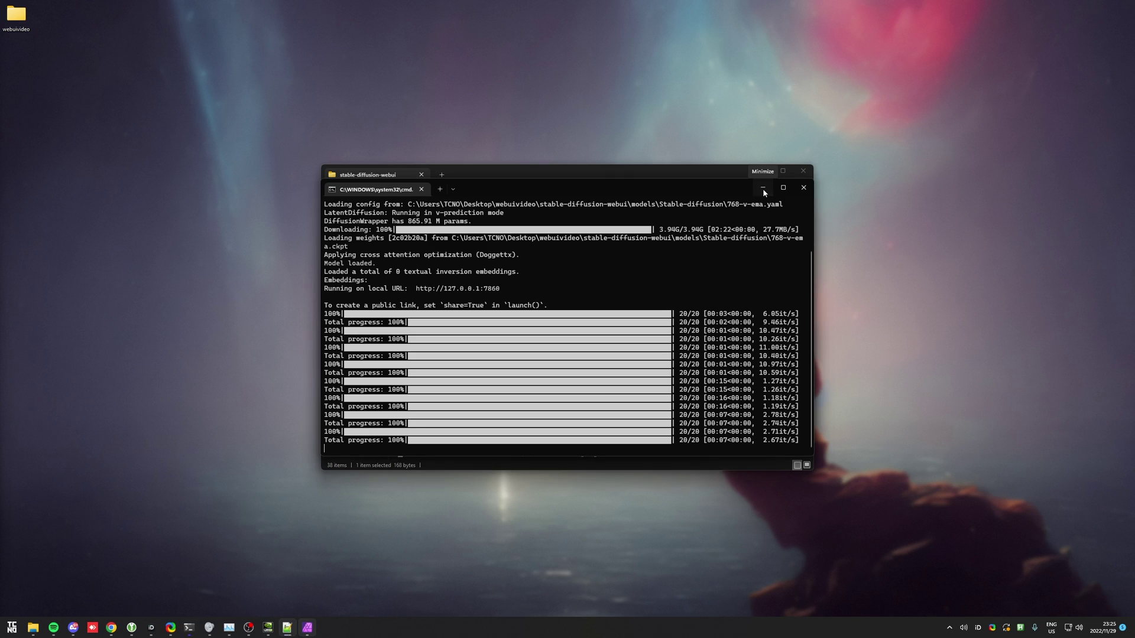
{"action": "left_click", "coordinate": [760, 173]}
{"action": "left_click", "coordinate": [760, 173]}
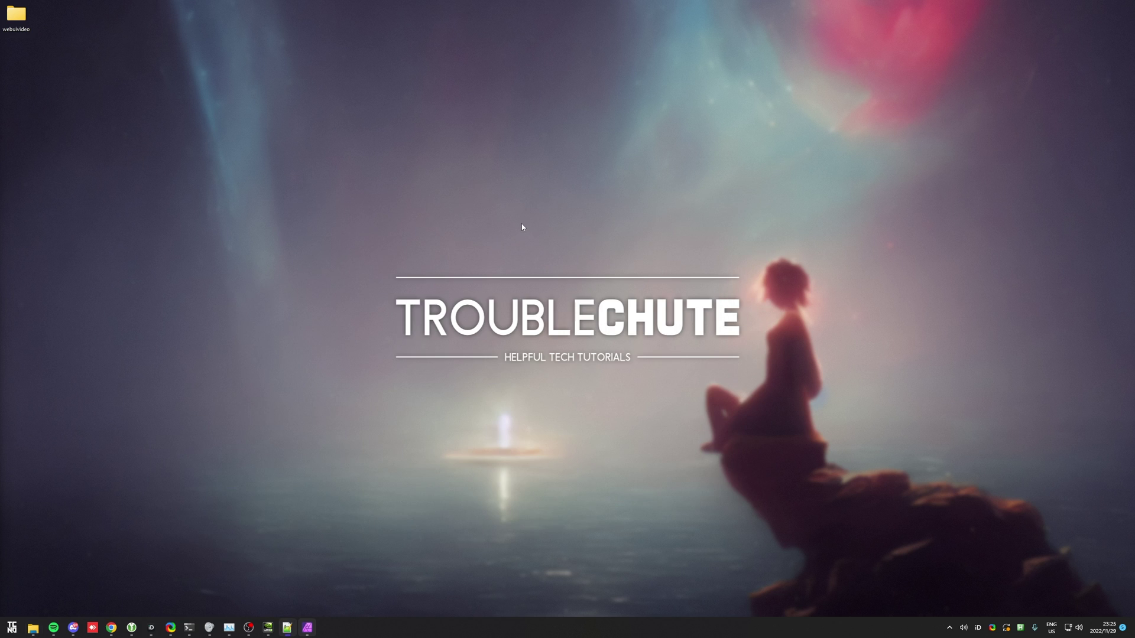